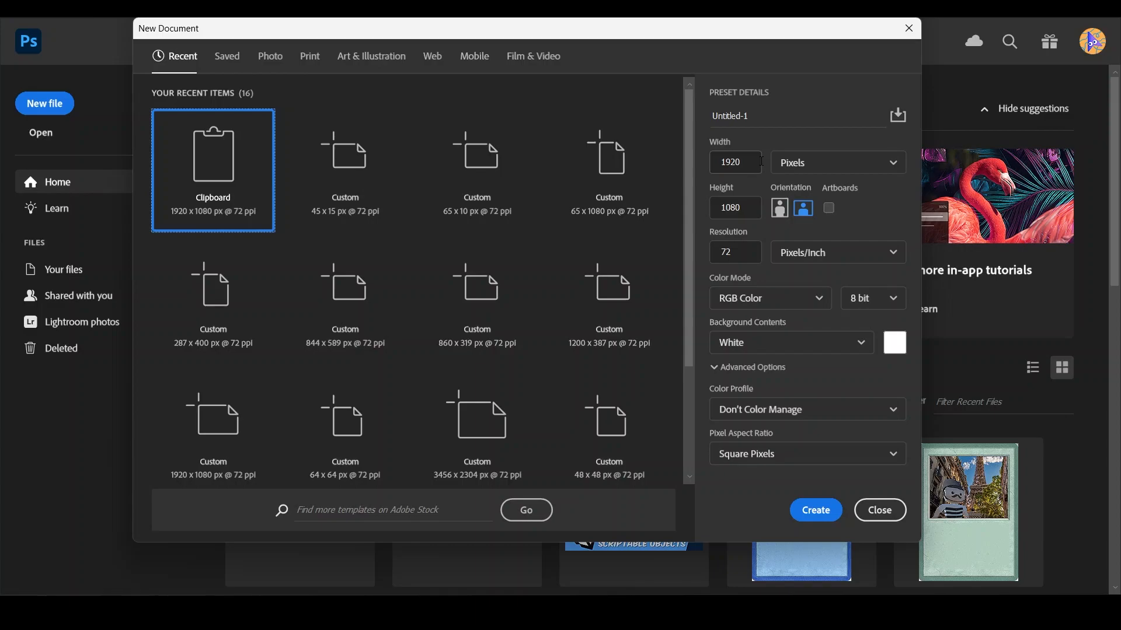
# Step: Set the new document's width to 5*10 pixels
pyautogui.doubleClick(749, 164)
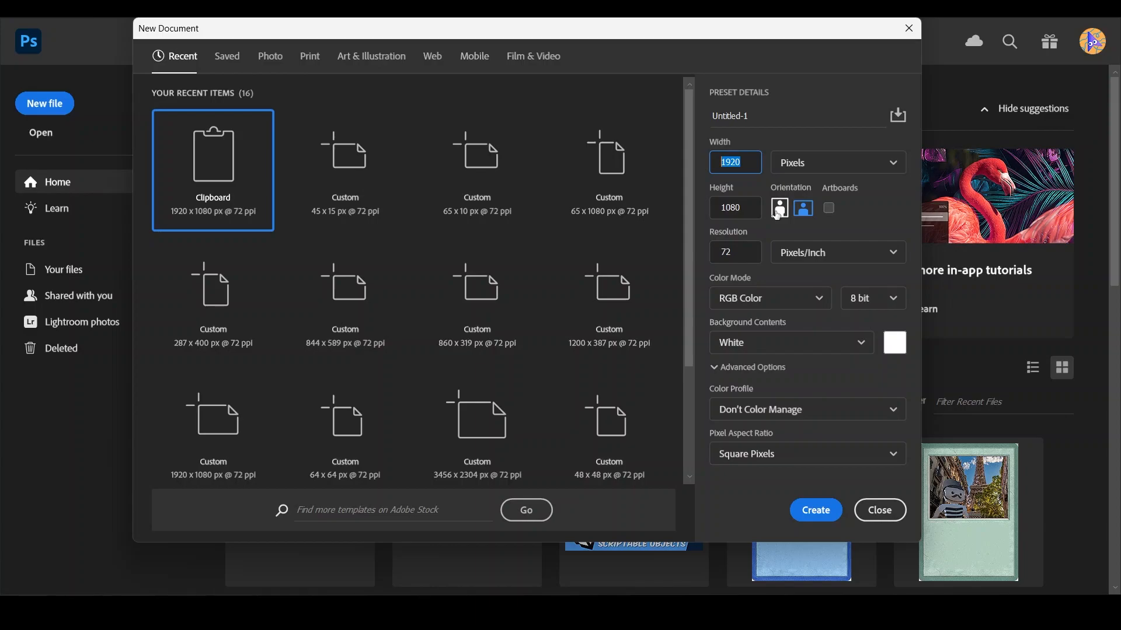
pyautogui.write('4')
pyautogui.press('BackSpace')
pyautogui.write('5*10')
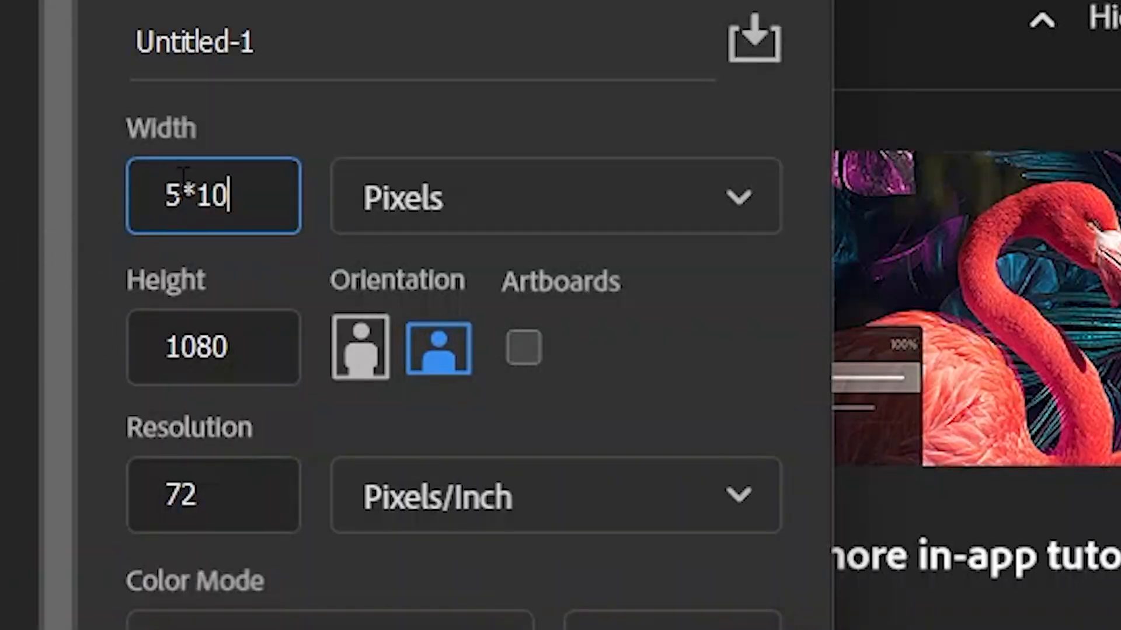
pyautogui.moveTo(185, 193); pyautogui.dragTo(165, 197)
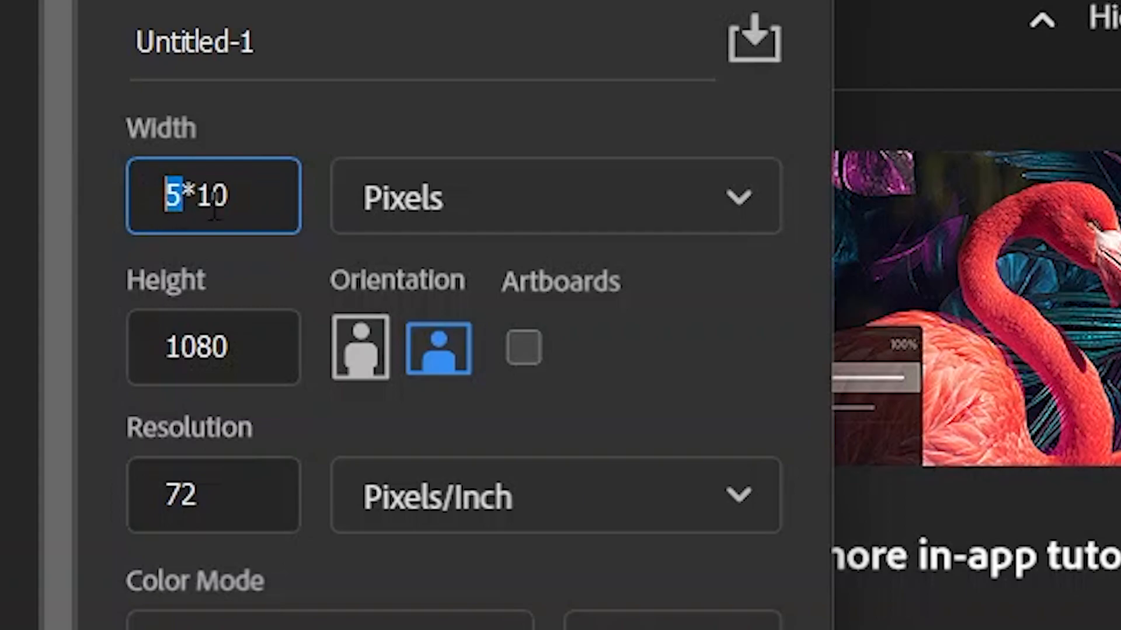
pyautogui.click(193, 195)
pyautogui.moveTo(193, 195); pyautogui.dragTo(274, 196)
pyautogui.click(236, 217)
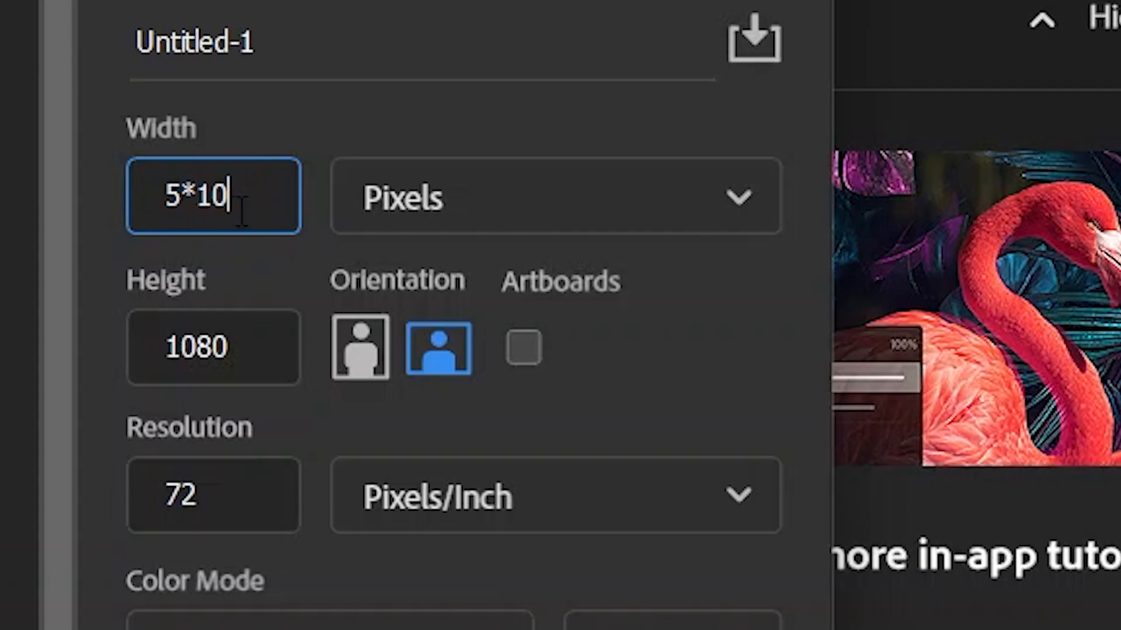
# Step: Set the document's height to 5*3 pixels and create it
pyautogui.click(275, 333)
pyautogui.doubleClick(275, 332)
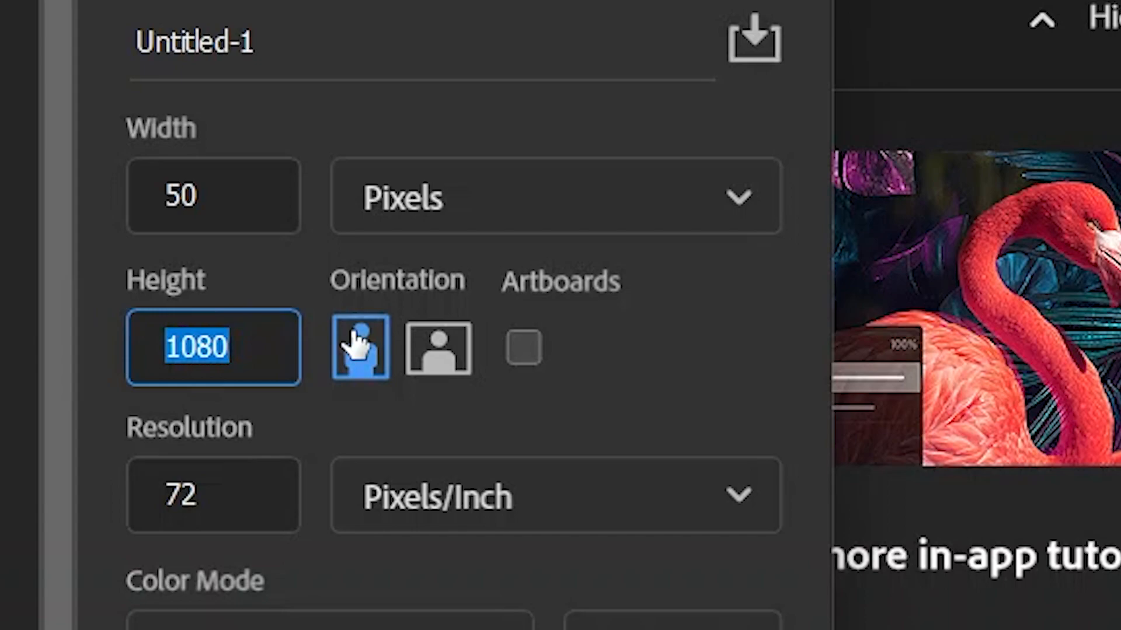
pyautogui.write('5*3')
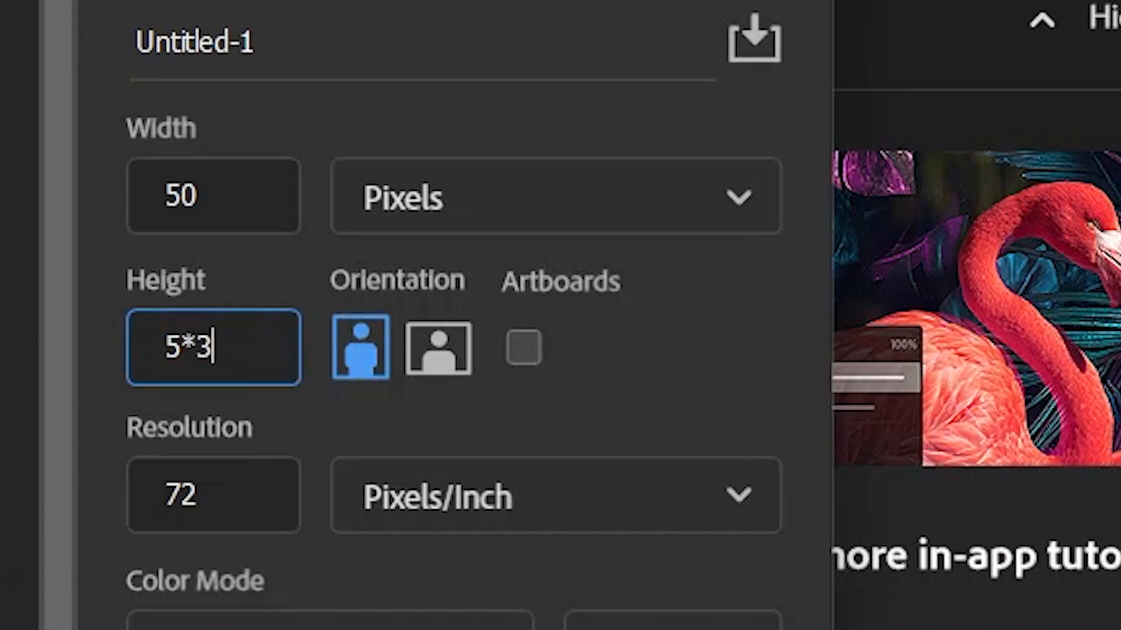
pyautogui.press('Return')
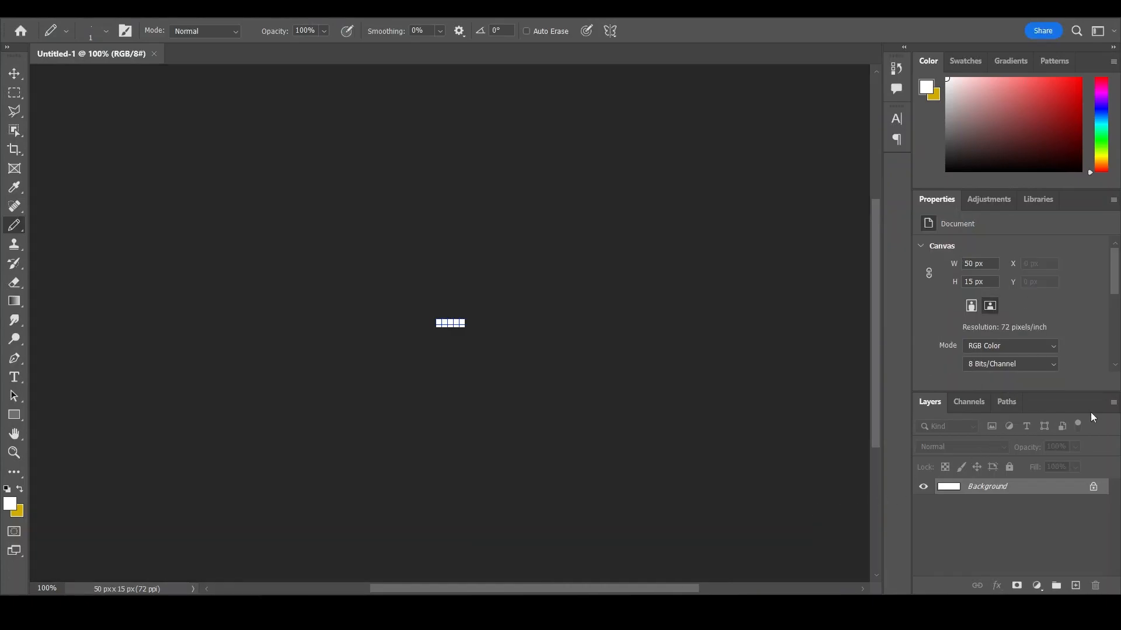
# Step: Replace the white Background layer with an empty transparent layer
pyautogui.scroll(5, 521, 400)
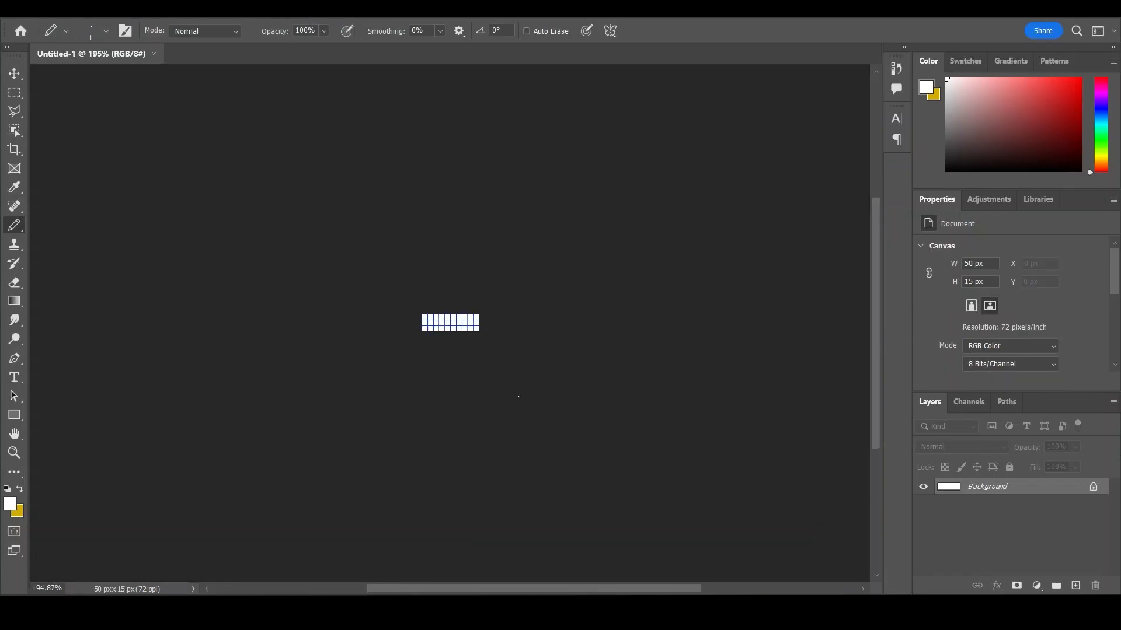
pyautogui.scroll(4, 463, 391)
pyautogui.rightClick(970, 489)
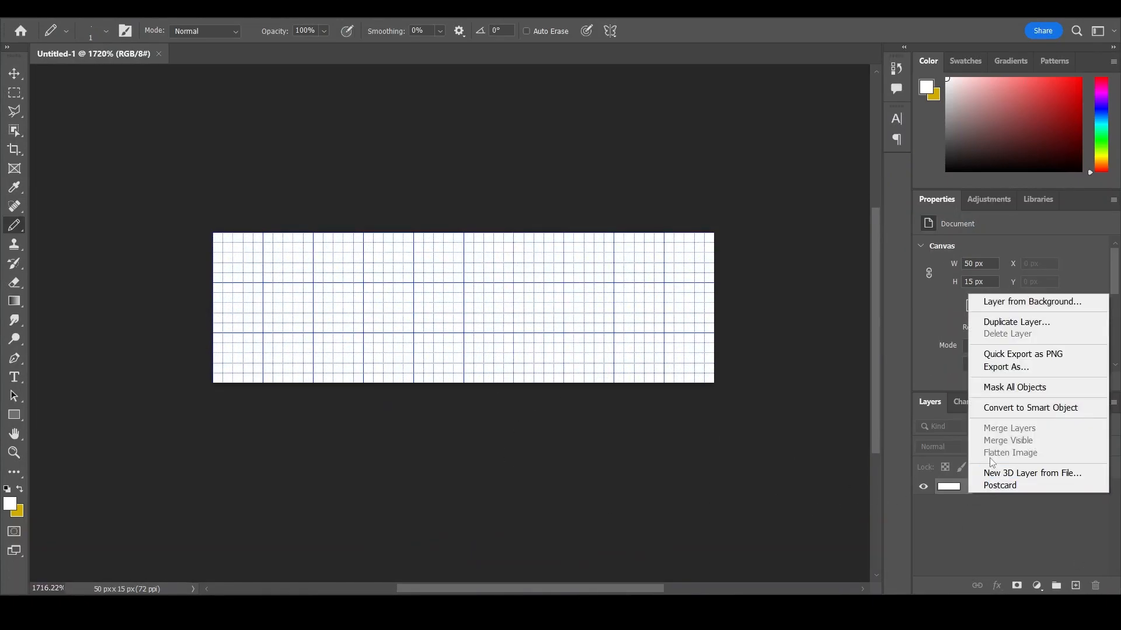
pyautogui.click(1006, 334)
pyautogui.click(521, 237)
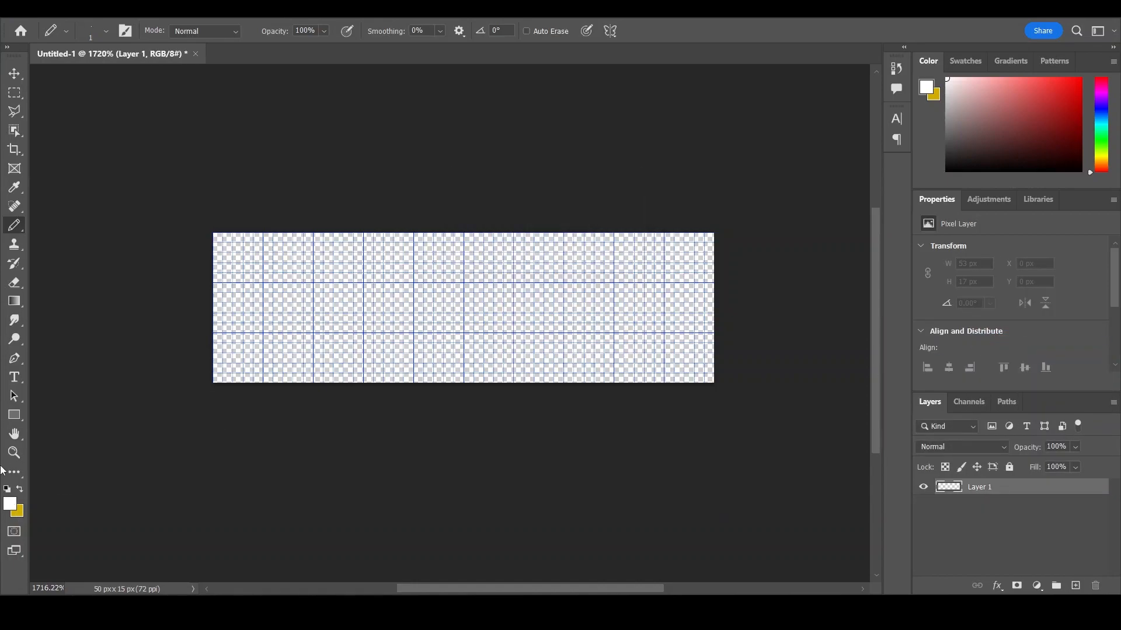
# Step: Fill the empty layer with black, using 000000 as the foreground color
pyautogui.click(9, 503)
pyautogui.write('000000')
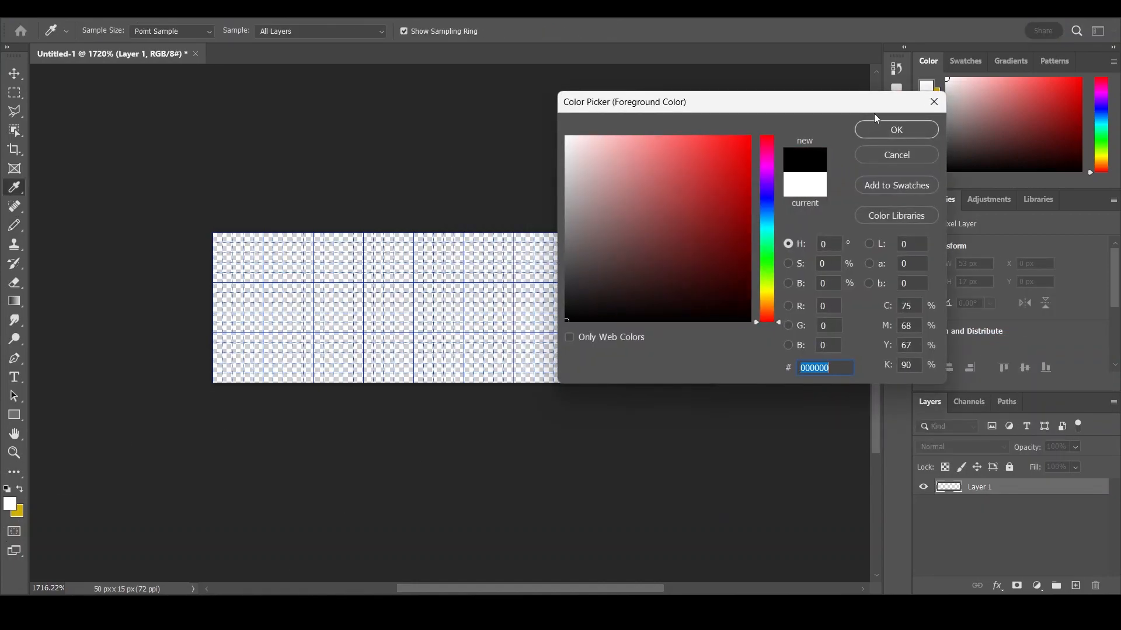
pyautogui.click(884, 127)
pyautogui.hotkey('alt', 'BackSpace')
# Step: Set the foreground color to white, ffffff
pyautogui.rightClick(501, 318)
pyautogui.click(10, 503)
pyautogui.write('ffffff')
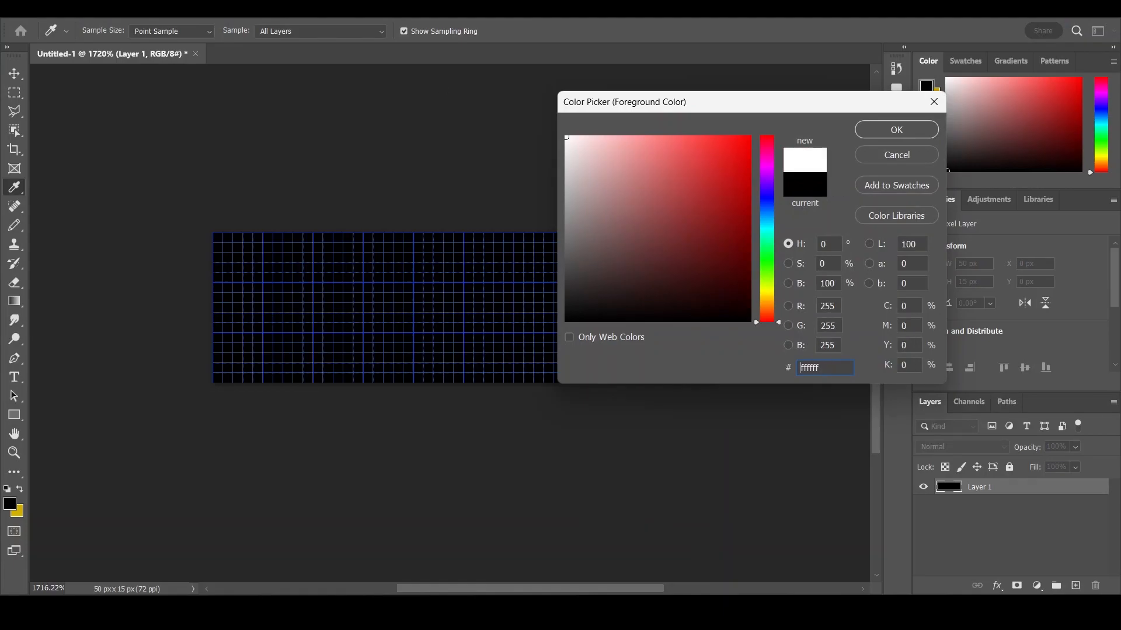
pyautogui.click(872, 124)
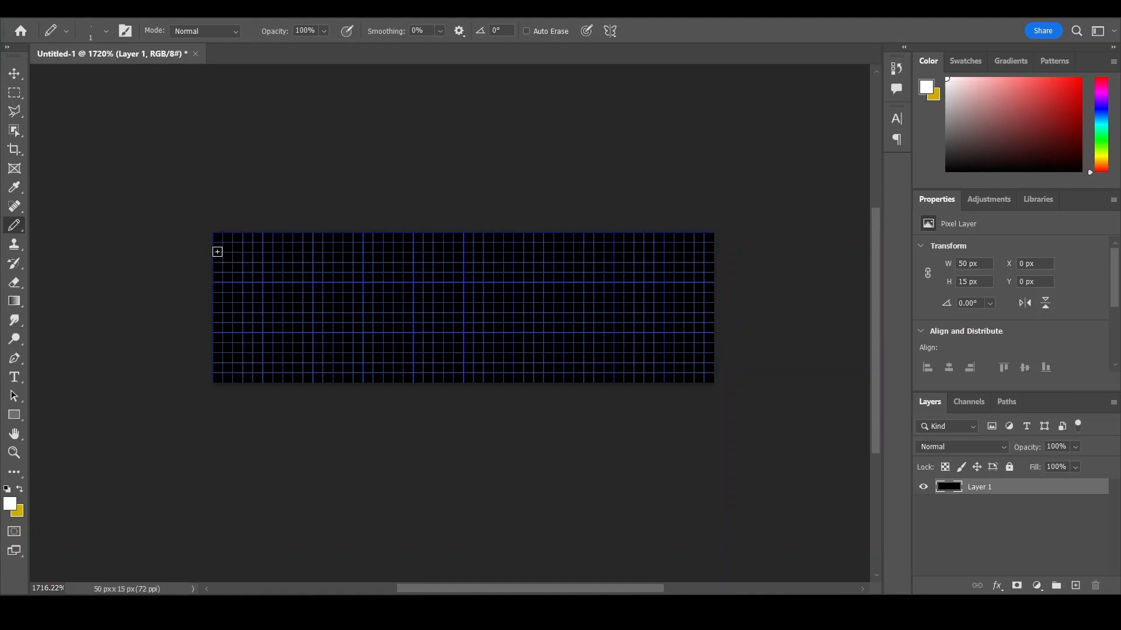
# Step: Add a layer above the black one and pencil a white 4 × 4 px square in the first grid cell, leaving its upper row black
pyautogui.moveTo(218, 247); pyautogui.dragTo(248, 247)
pyautogui.click(1075, 585)
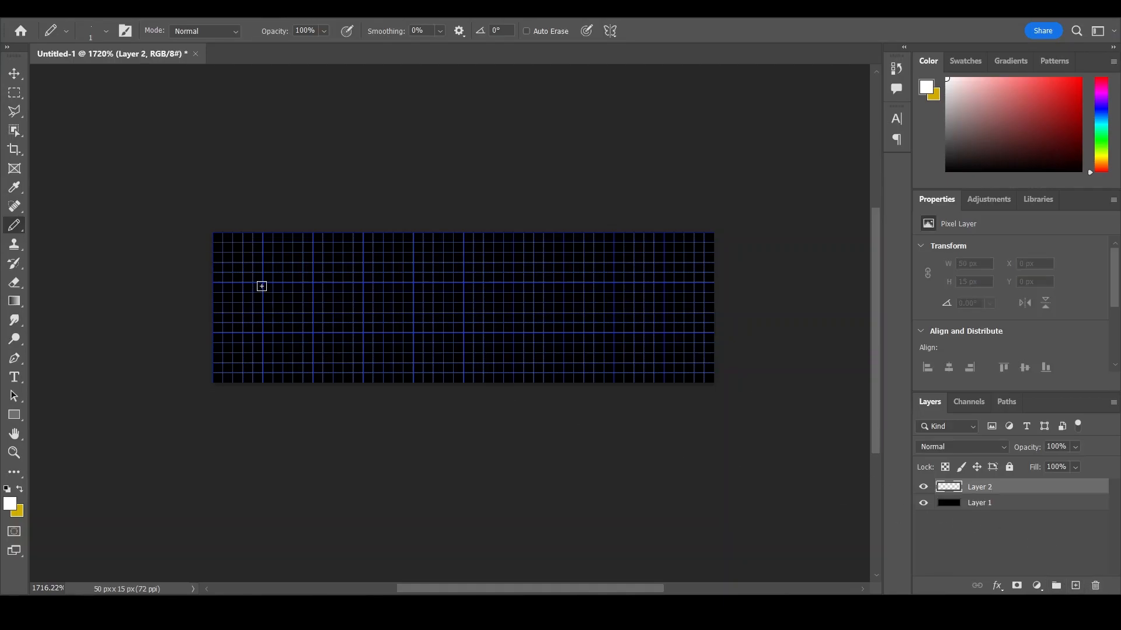
pyautogui.moveTo(218, 246)
pyautogui.mouseDown()
pyautogui.moveTo(243, 245)
pyautogui.moveTo(228, 277)
pyautogui.mouseUp()
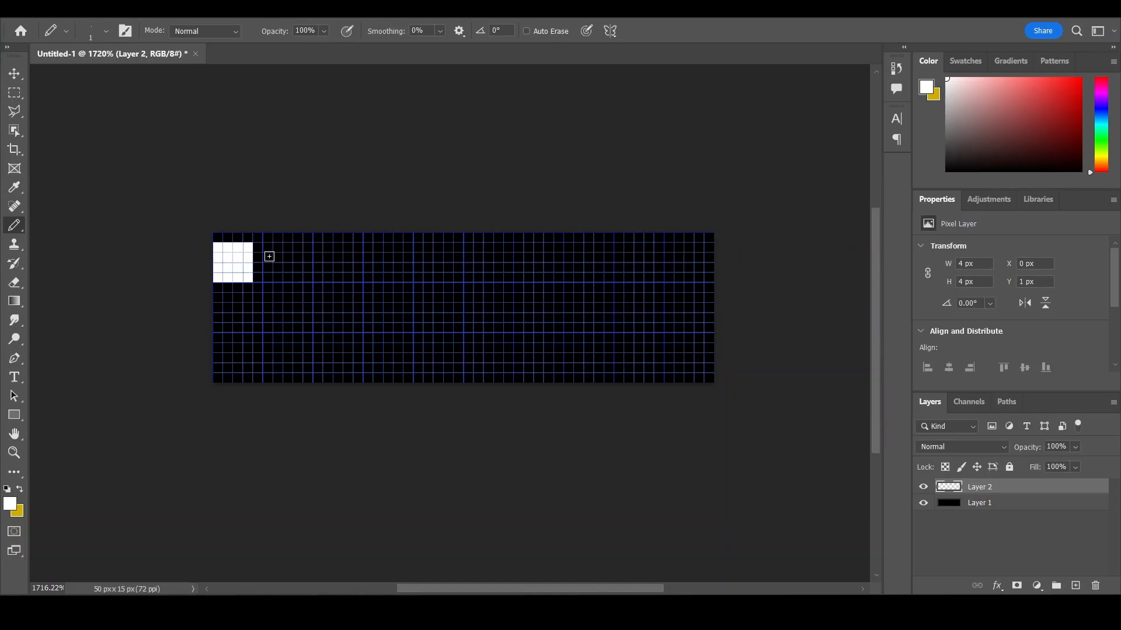
# Step: Pencil nine more white 4 × 4 px squares along the first row, each separated by a one-pixel gap
pyautogui.scroll(5, 266, 286)
pyautogui.scroll(-8, 267, 286)
pyautogui.scroll(2, 267, 292)
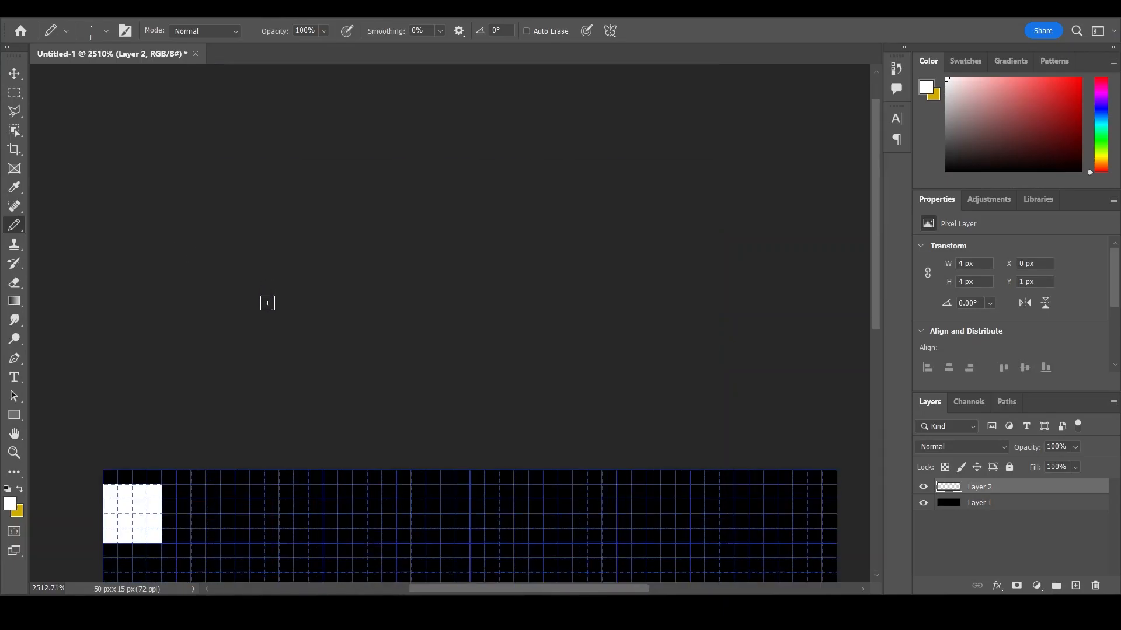
pyautogui.scroll(-2, 268, 301)
pyautogui.moveTo(183, 363)
pyautogui.mouseDown()
pyautogui.moveTo(202, 407)
pyautogui.moveTo(233, 403)
pyautogui.moveTo(231, 392)
pyautogui.moveTo(183, 385)
pyautogui.moveTo(200, 397)
pyautogui.moveTo(227, 364)
pyautogui.moveTo(182, 372)
pyautogui.moveTo(209, 385)
pyautogui.moveTo(206, 376)
pyautogui.mouseUp()
pyautogui.hotkey('ctrl', 'z')
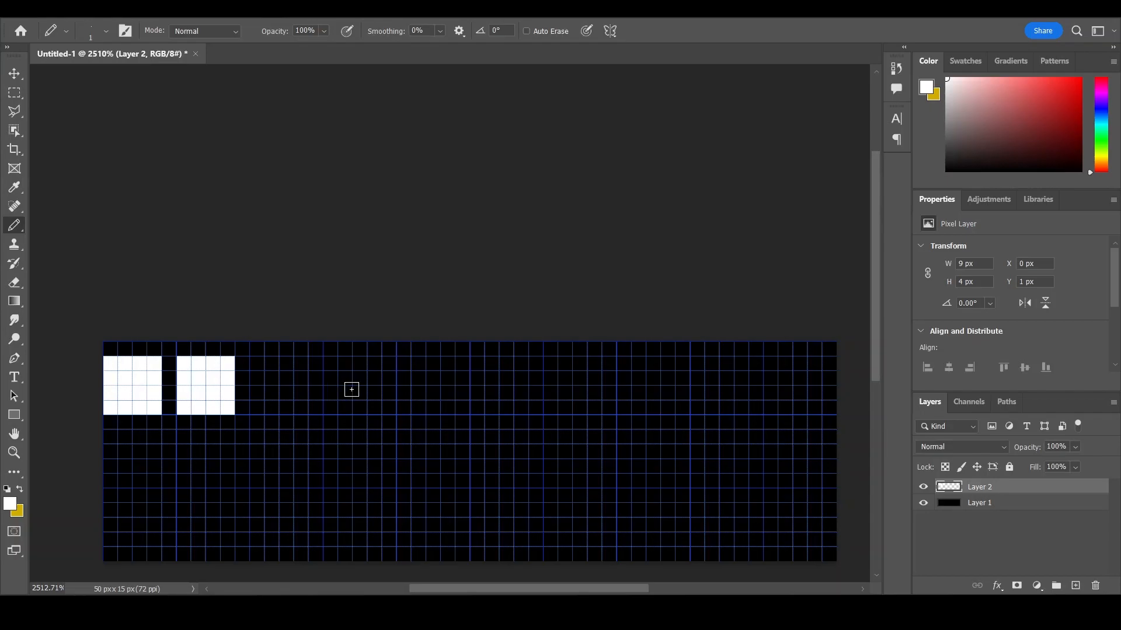
pyautogui.moveTo(293, 358)
pyautogui.mouseDown()
pyautogui.moveTo(260, 357)
pyautogui.moveTo(255, 374)
pyautogui.moveTo(255, 397)
pyautogui.moveTo(289, 396)
pyautogui.moveTo(288, 368)
pyautogui.moveTo(254, 376)
pyautogui.moveTo(289, 392)
pyautogui.mouseUp()
pyautogui.scroll(-2, 403, 365)
pyautogui.moveTo(324, 323)
pyautogui.mouseDown()
pyautogui.moveTo(373, 326)
pyautogui.moveTo(367, 361)
pyautogui.moveTo(334, 364)
pyautogui.moveTo(331, 338)
pyautogui.moveTo(346, 357)
pyautogui.mouseUp()
pyautogui.moveTo(403, 323)
pyautogui.mouseDown()
pyautogui.moveTo(405, 361)
pyautogui.moveTo(431, 362)
pyautogui.moveTo(438, 342)
pyautogui.moveTo(416, 332)
pyautogui.moveTo(413, 352)
pyautogui.moveTo(418, 325)
pyautogui.moveTo(442, 328)
pyautogui.moveTo(448, 370)
pyautogui.mouseUp()
pyautogui.moveTo(477, 328)
pyautogui.mouseDown()
pyautogui.moveTo(518, 330)
pyautogui.moveTo(517, 363)
pyautogui.moveTo(476, 365)
pyautogui.moveTo(477, 344)
pyautogui.moveTo(497, 346)
pyautogui.moveTo(481, 357)
pyautogui.moveTo(506, 357)
pyautogui.mouseUp()
pyautogui.moveTo(550, 326)
pyautogui.mouseDown()
pyautogui.moveTo(583, 332)
pyautogui.moveTo(581, 365)
pyautogui.moveTo(557, 364)
pyautogui.moveTo(552, 335)
pyautogui.moveTo(569, 338)
pyautogui.moveTo(577, 355)
pyautogui.moveTo(623, 324)
pyautogui.moveTo(660, 327)
pyautogui.moveTo(645, 350)
pyautogui.mouseUp()
pyautogui.moveTo(697, 328)
pyautogui.mouseDown()
pyautogui.moveTo(712, 362)
pyautogui.moveTo(700, 350)
pyautogui.mouseUp()
pyautogui.moveTo(771, 328)
pyautogui.mouseDown()
pyautogui.moveTo(771, 365)
pyautogui.moveTo(788, 350)
pyautogui.mouseUp()
# Step: Pencil the second and third rows of ten white 4 × 4 px squares, keeping one-pixel gaps between them
pyautogui.moveTo(111, 415)
pyautogui.mouseDown()
pyautogui.moveTo(141, 415)
pyautogui.moveTo(125, 438)
pyautogui.mouseUp()
pyautogui.moveTo(184, 400)
pyautogui.mouseDown()
pyautogui.moveTo(228, 409)
pyautogui.moveTo(199, 432)
pyautogui.mouseUp()
pyautogui.moveTo(257, 403)
pyautogui.mouseDown()
pyautogui.moveTo(292, 403)
pyautogui.moveTo(280, 426)
pyautogui.moveTo(359, 401)
pyautogui.moveTo(371, 409)
pyautogui.moveTo(374, 443)
pyautogui.moveTo(338, 441)
pyautogui.moveTo(331, 412)
pyautogui.moveTo(357, 432)
pyautogui.moveTo(345, 430)
pyautogui.mouseUp()
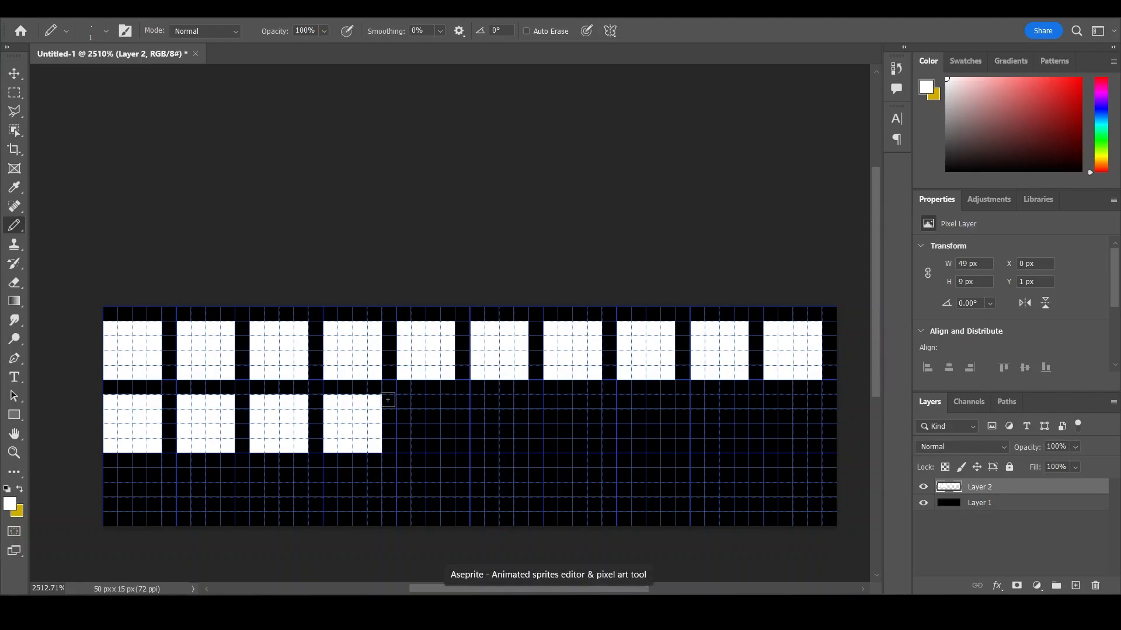
pyautogui.moveTo(402, 401)
pyautogui.mouseDown()
pyautogui.moveTo(441, 399)
pyautogui.moveTo(443, 430)
pyautogui.moveTo(406, 438)
pyautogui.moveTo(412, 410)
pyautogui.moveTo(433, 414)
pyautogui.moveTo(407, 432)
pyautogui.moveTo(403, 412)
pyautogui.moveTo(404, 445)
pyautogui.mouseUp()
pyautogui.moveTo(482, 402)
pyautogui.mouseDown()
pyautogui.moveTo(513, 401)
pyautogui.moveTo(513, 432)
pyautogui.moveTo(476, 431)
pyautogui.moveTo(478, 409)
pyautogui.moveTo(495, 410)
pyautogui.moveTo(505, 434)
pyautogui.mouseUp()
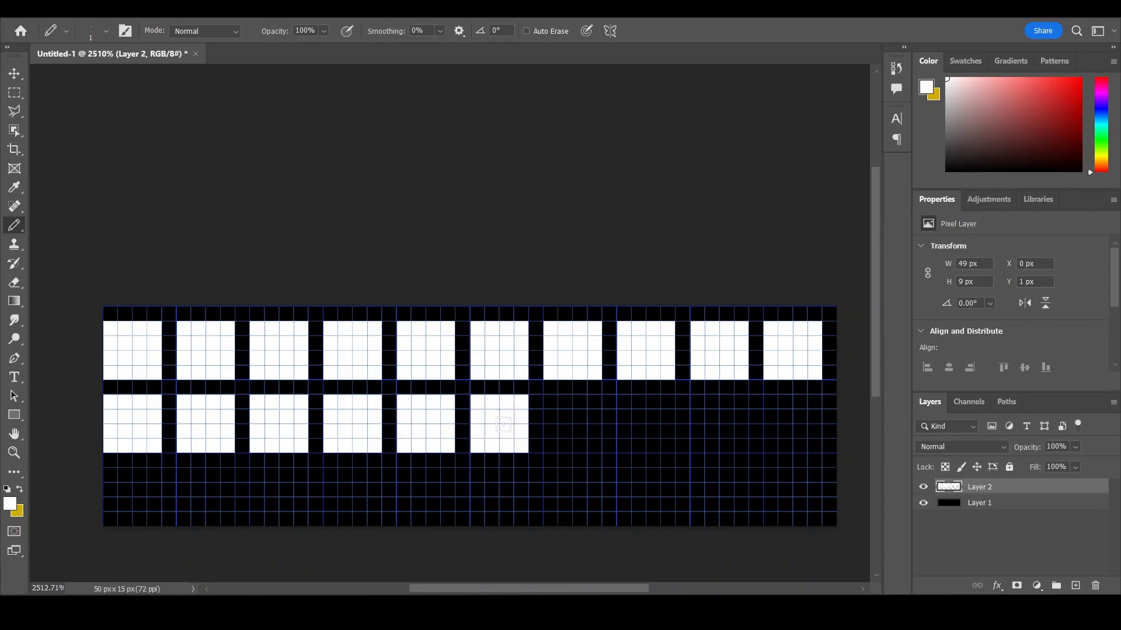
pyautogui.moveTo(551, 399)
pyautogui.mouseDown()
pyautogui.moveTo(595, 399)
pyautogui.moveTo(595, 432)
pyautogui.moveTo(551, 444)
pyautogui.mouseUp()
pyautogui.moveTo(624, 401)
pyautogui.mouseDown()
pyautogui.moveTo(654, 430)
pyautogui.moveTo(794, 403)
pyautogui.moveTo(137, 513)
pyautogui.moveTo(228, 513)
pyautogui.moveTo(331, 473)
pyautogui.moveTo(432, 502)
pyautogui.moveTo(665, 473)
pyautogui.moveTo(731, 513)
pyautogui.moveTo(794, 502)
pyautogui.mouseUp()
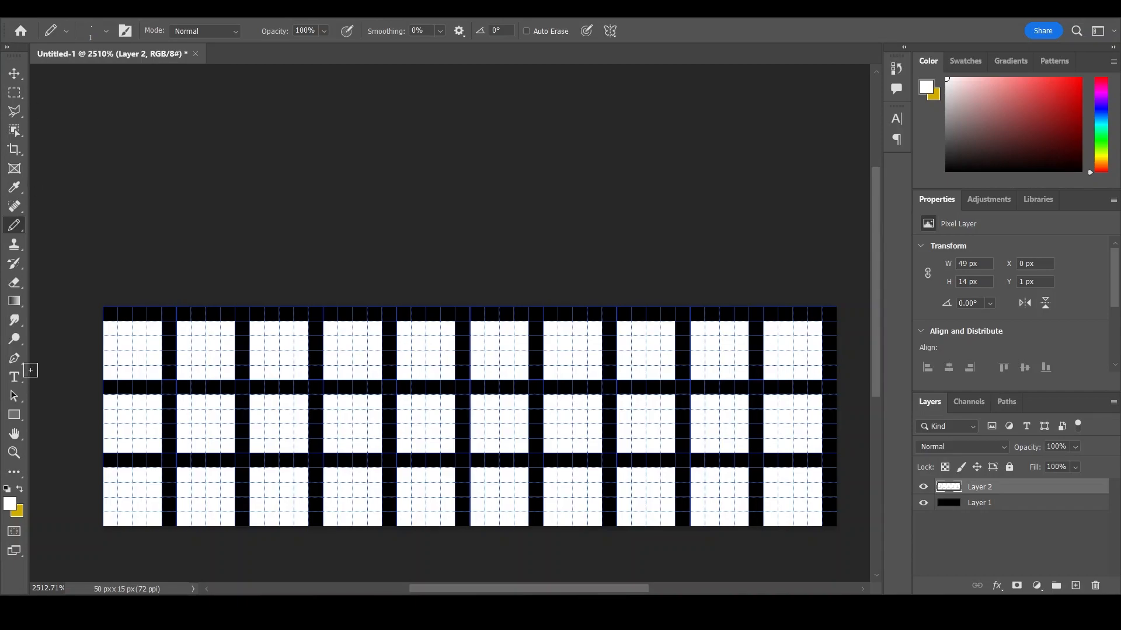
# Step: Erase pixels from the first square of the first row to shape the letter A
pyautogui.click(14, 281)
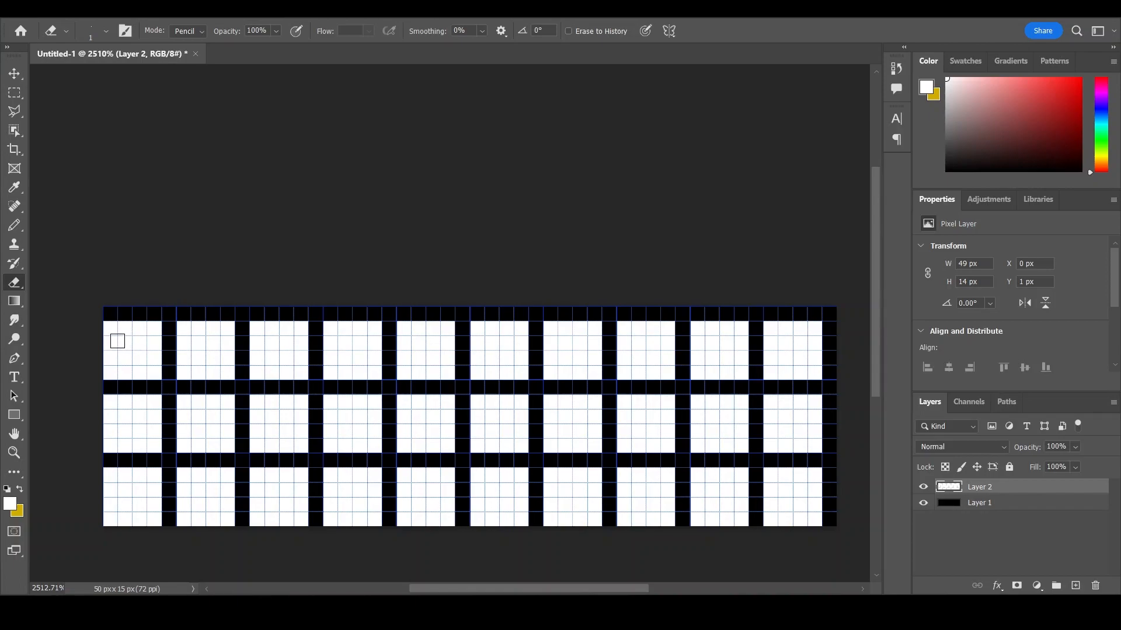
pyautogui.moveTo(128, 342)
pyautogui.mouseDown()
pyautogui.moveTo(140, 343)
pyautogui.moveTo(138, 374)
pyautogui.moveTo(124, 373)
pyautogui.mouseUp()
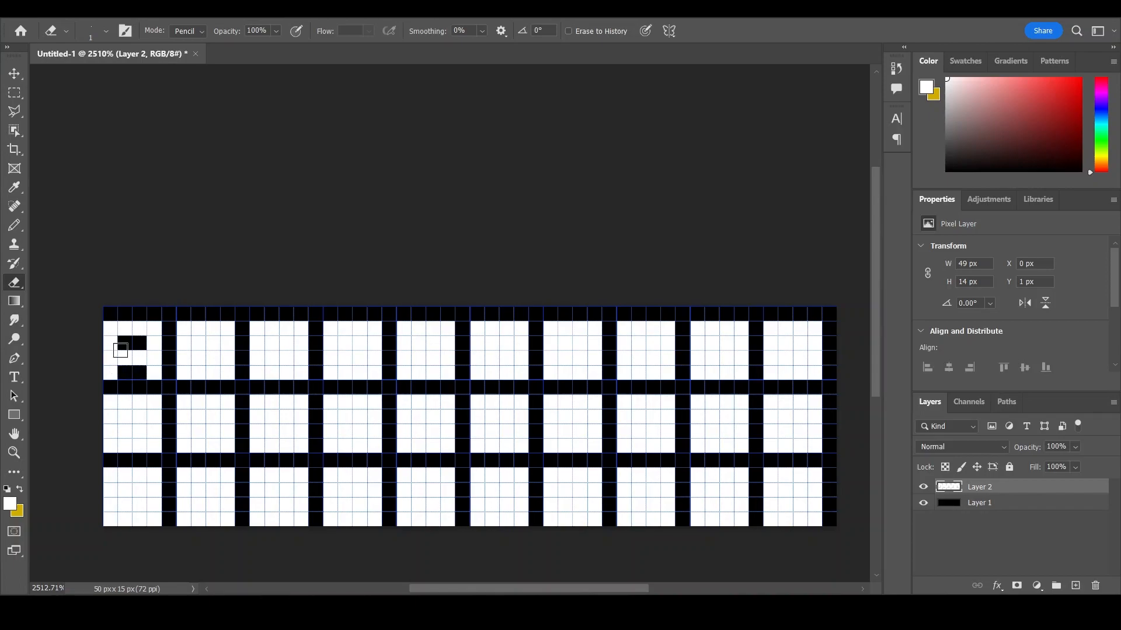
pyautogui.click(110, 329)
pyautogui.click(153, 328)
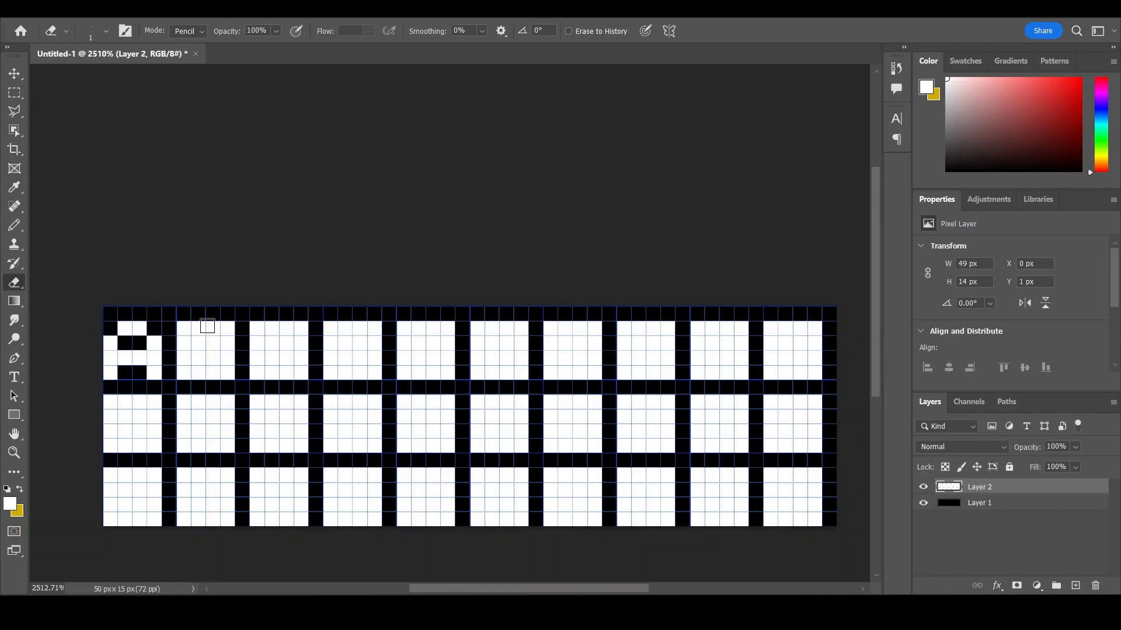
# Step: Erase pixels from the second square of the first row to shape the letter B
pyautogui.click(198, 343)
pyautogui.moveTo(227, 328); pyautogui.dragTo(227, 357)
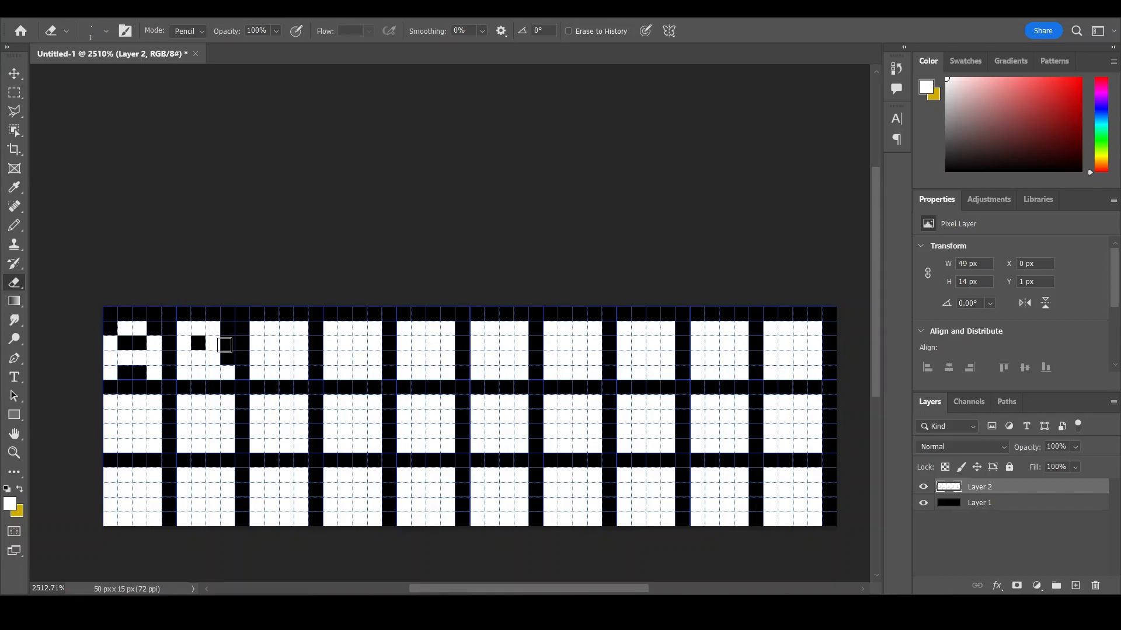
pyautogui.hotkey('ctrl', 'z')
pyautogui.moveTo(227, 328); pyautogui.dragTo(227, 343)
pyautogui.click(212, 357)
pyautogui.click(215, 325)
pyautogui.hotkey('ctrl', 'z')
# Step: Erase the corner and inner pixels of the third square to shape the letter C, keeping its right-hand ends white
pyautogui.moveTo(300, 343)
pyautogui.mouseDown()
pyautogui.moveTo(267, 345)
pyautogui.moveTo(305, 354)
pyautogui.mouseUp()
pyautogui.click(257, 328)
pyautogui.click(257, 373)
pyautogui.click(301, 328)
pyautogui.click(301, 371)
pyautogui.hotkey('ctrl', 'z')
pyautogui.hotkey('ctrl', 'z')
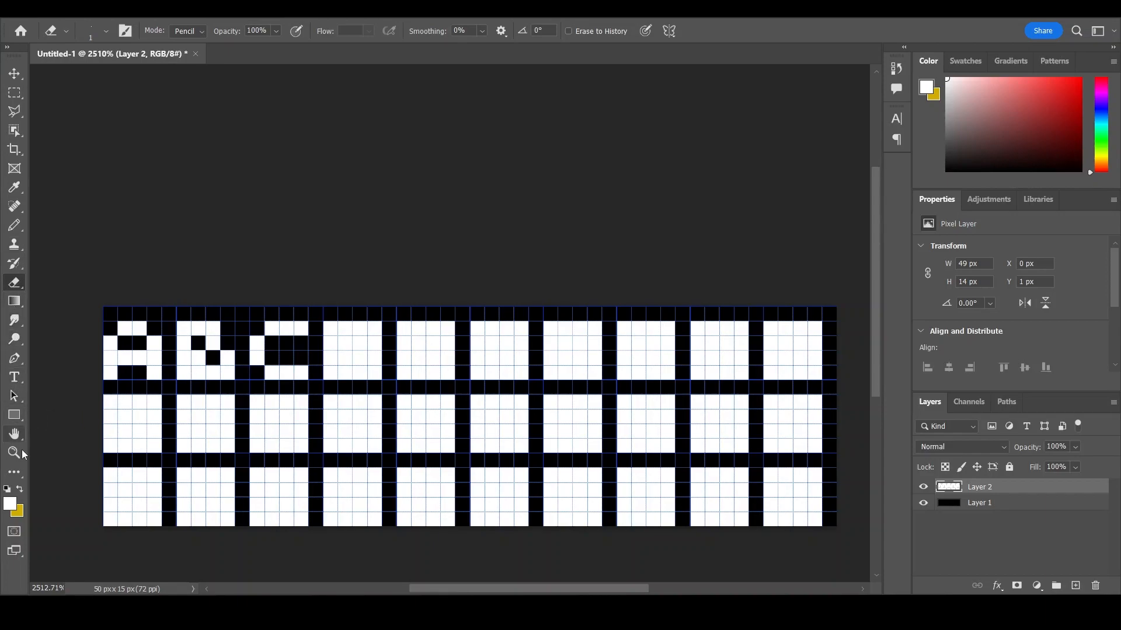
# Step: Try thickening the strokes of the letters A and C with white Pencil pixels, and undo the changes
pyautogui.click(14, 225)
pyautogui.click(125, 342)
pyautogui.click(125, 372)
pyautogui.moveTo(273, 332)
pyautogui.mouseDown()
pyautogui.moveTo(286, 361)
pyautogui.moveTo(272, 361)
pyautogui.mouseUp()
pyautogui.hotkey('ctrl', 'z')
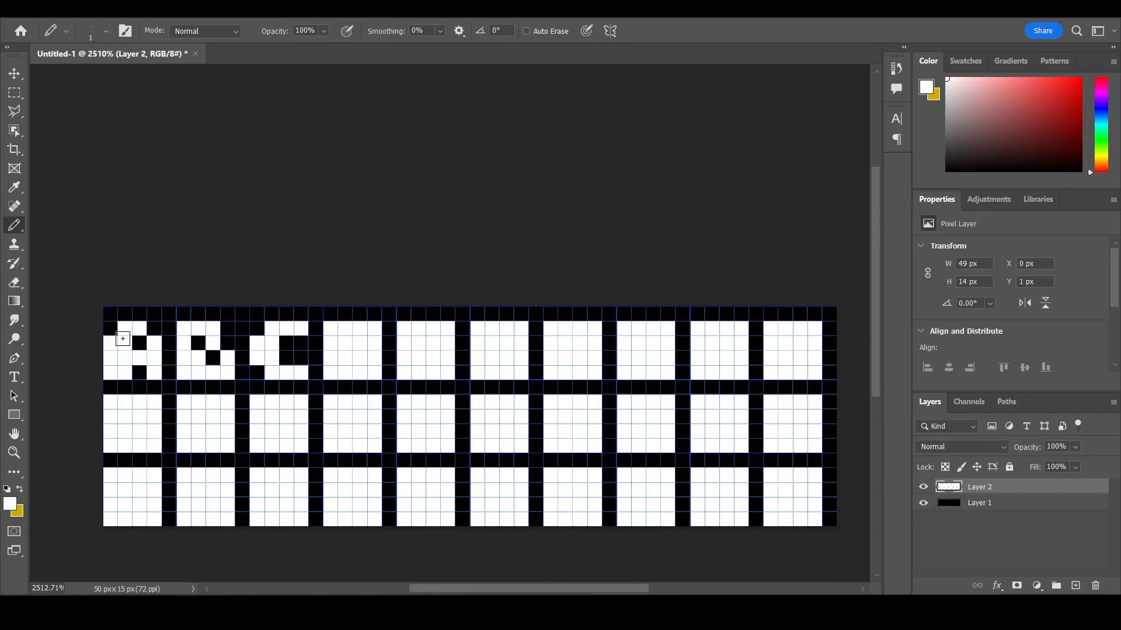
pyautogui.moveTo(303, 341); pyautogui.dragTo(291, 340)
pyautogui.hotkey('ctrl', 'z')
pyautogui.hotkey('ctrl', 'z')
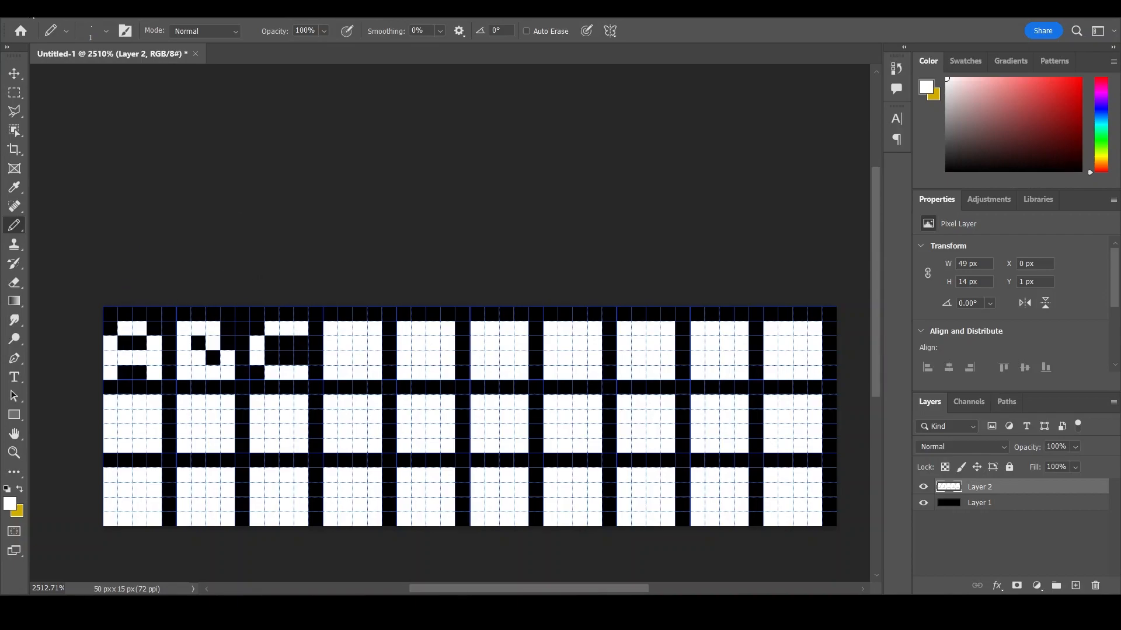
# Step: Open the recent file SpincherAlphabet.psd to view the finished pixel alphabet as a reference
pyautogui.click(33, 16)
pyautogui.moveTo(104, 87)
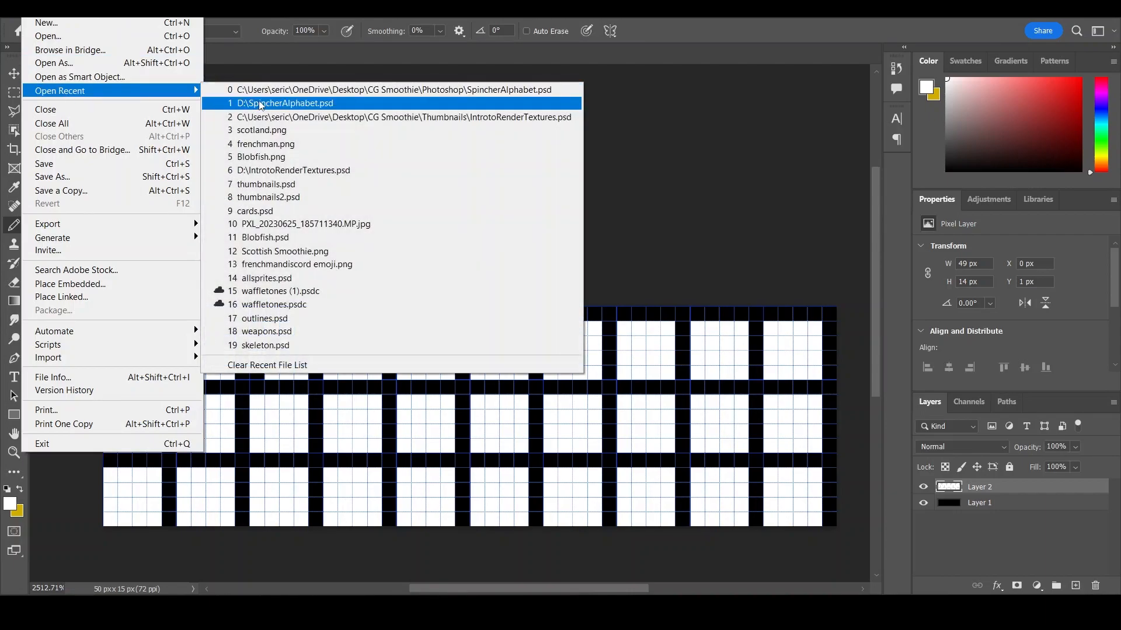
pyautogui.click(258, 103)
pyautogui.click(574, 240)
pyautogui.scroll(5, 506, 310)
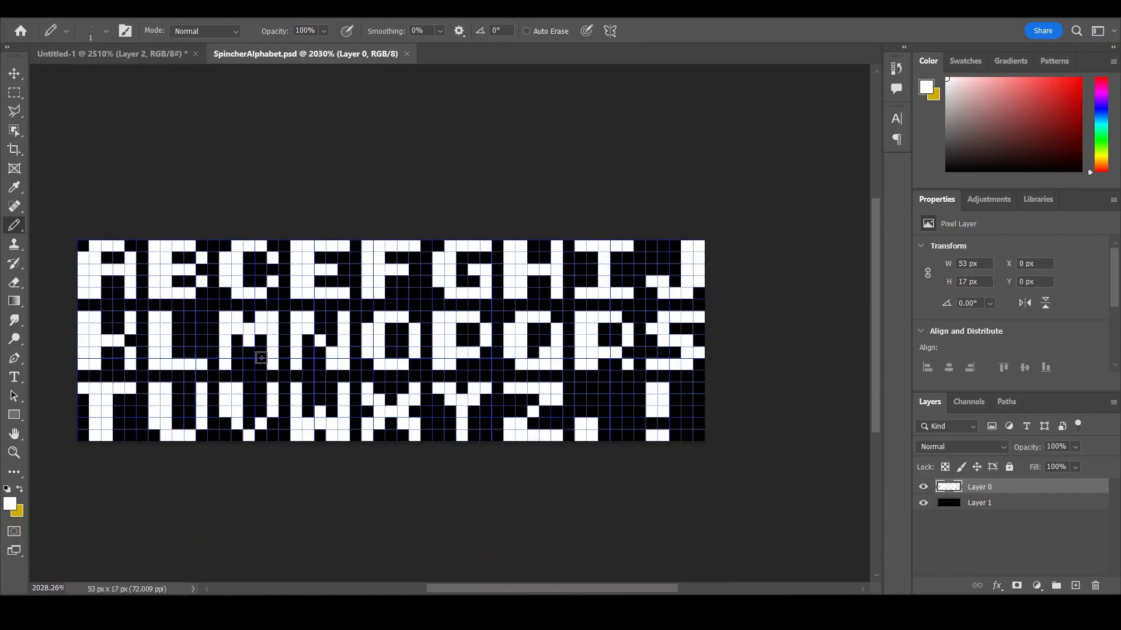
# Step: Return to the Untitled-1 document and erase the centre and right-hand corner pixels of the fourth square to shape the letter D
pyautogui.press('v')
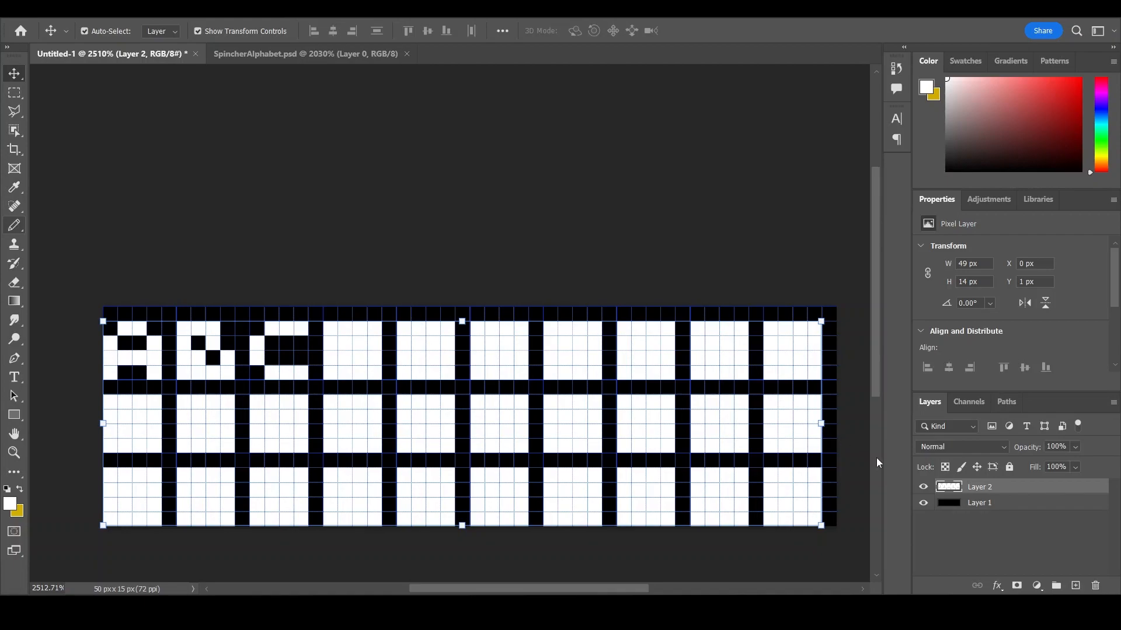
pyautogui.press('b')
pyautogui.moveTo(272, 342); pyautogui.dragTo(272, 358)
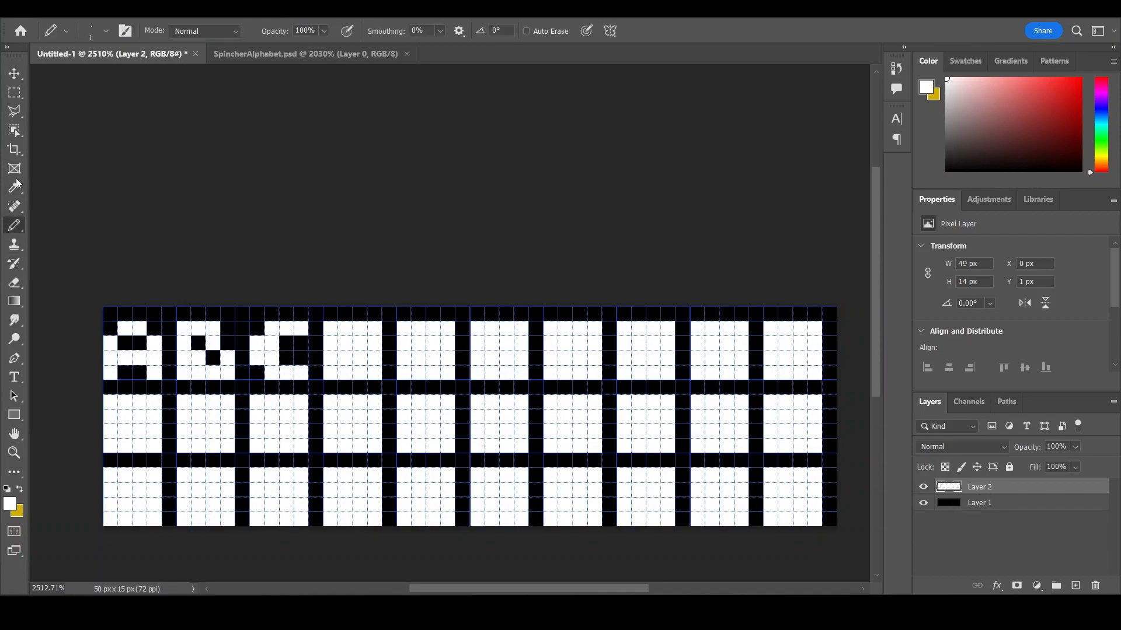
pyautogui.click(14, 282)
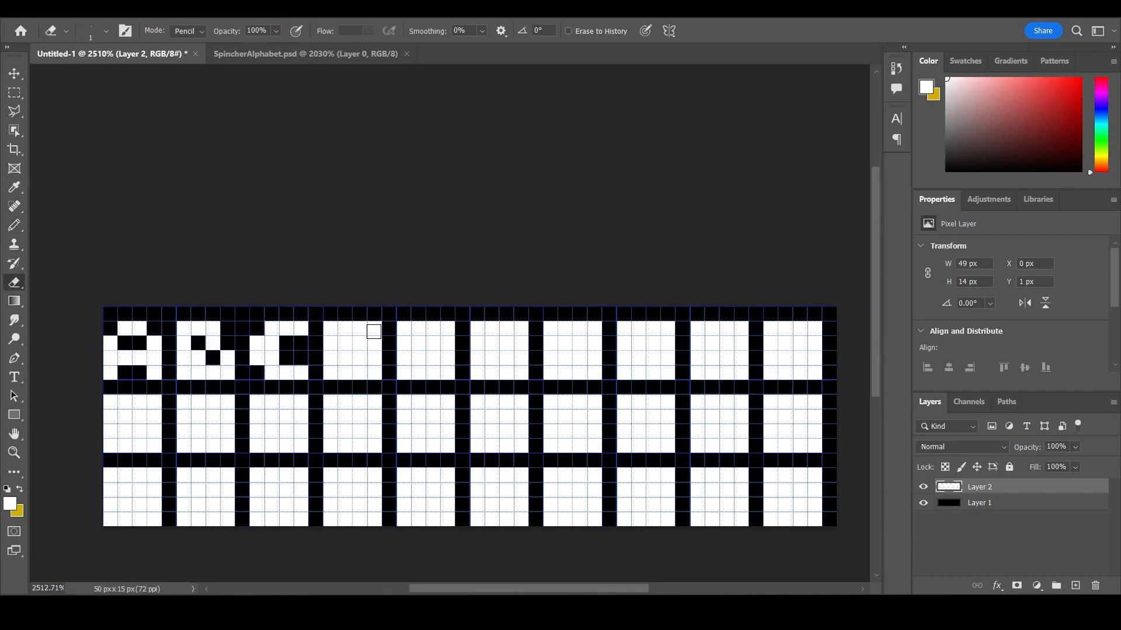
pyautogui.moveTo(344, 342)
pyautogui.mouseDown()
pyautogui.moveTo(371, 327)
pyautogui.moveTo(372, 366)
pyautogui.moveTo(342, 323)
pyautogui.moveTo(360, 357)
pyautogui.mouseUp()
pyautogui.click(374, 328)
pyautogui.click(373, 372)
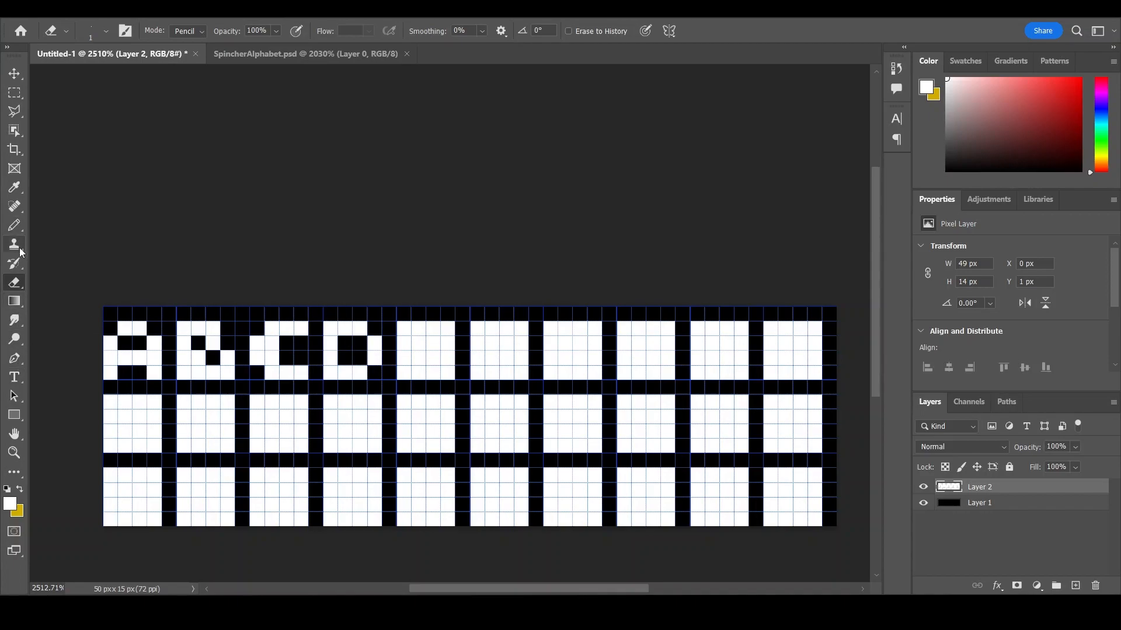
# Step: Thicken the left strokes of the letters D and A by one pixel with the white Pencil
pyautogui.click(16, 227)
pyautogui.moveTo(344, 342); pyautogui.dragTo(340, 353)
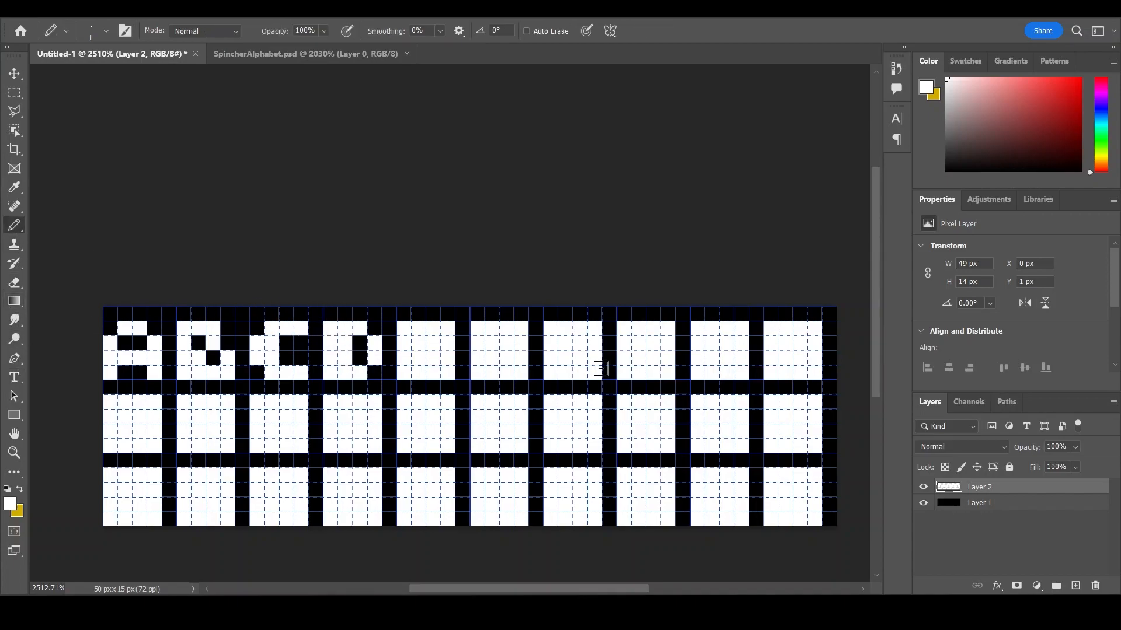
pyautogui.click(125, 342)
pyautogui.click(123, 370)
# Step: Erase pixels in the fifth square to form the letter E, consulting SpincherAlphabet.psd as a reference
pyautogui.click(15, 282)
pyautogui.click(444, 343)
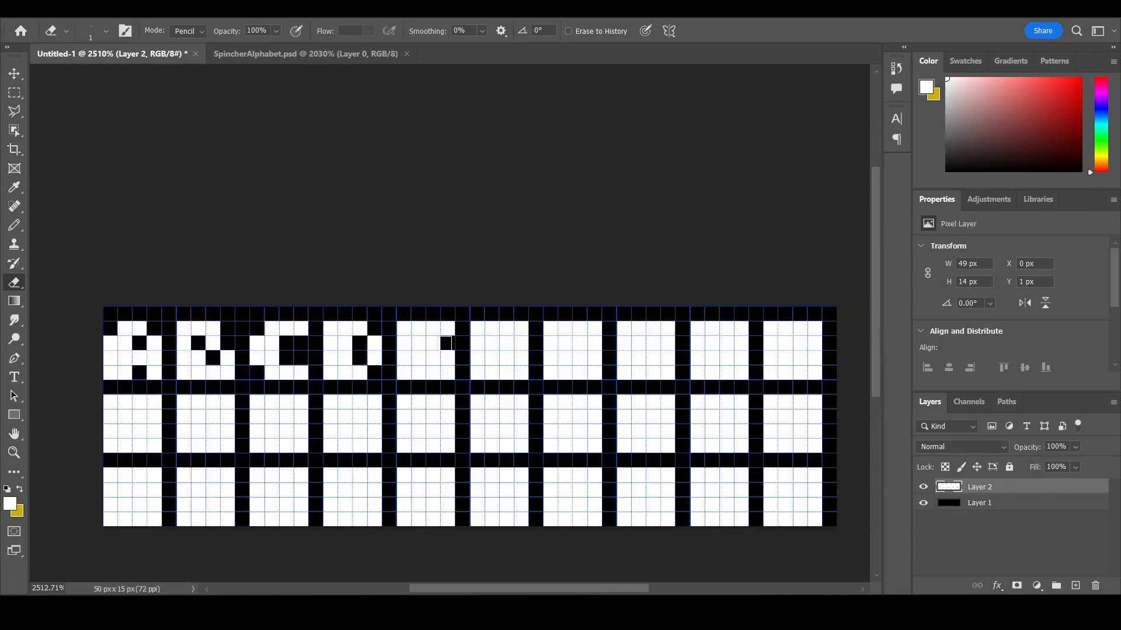
pyautogui.moveTo(445, 355); pyautogui.dragTo(432, 356)
pyautogui.click(254, 53)
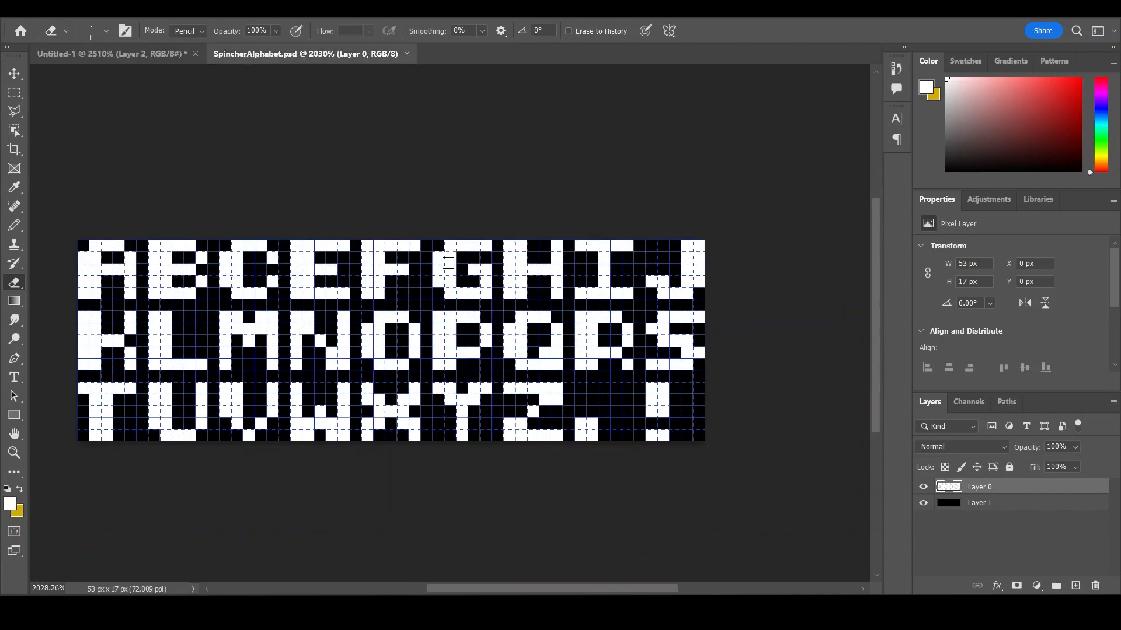
pyautogui.click(84, 53)
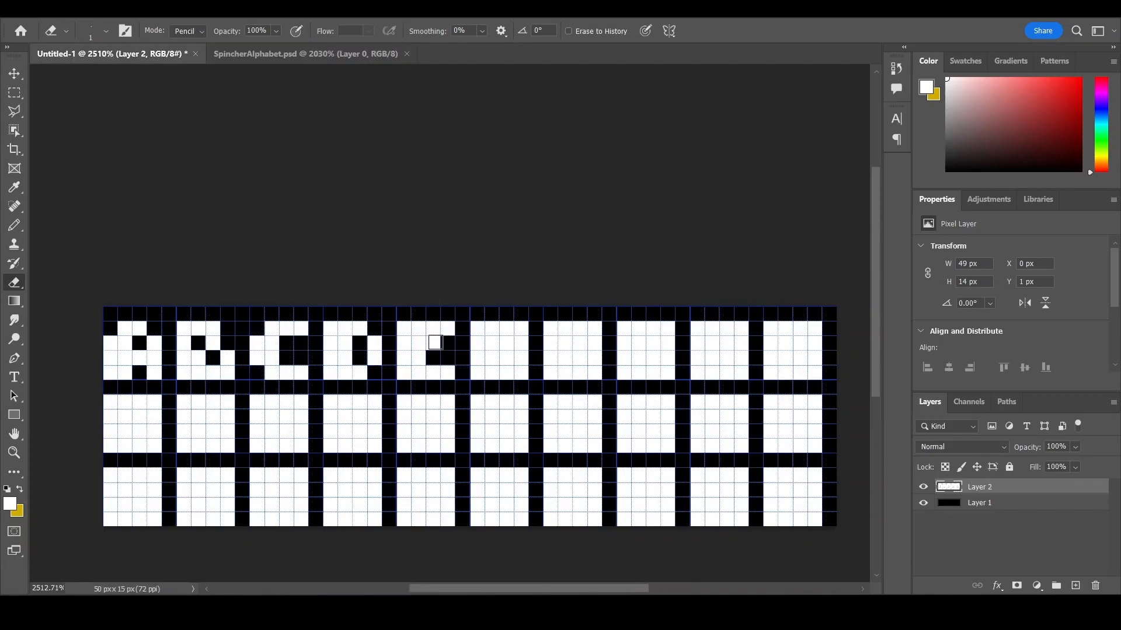
pyautogui.click(450, 352)
# Step: Erase pixels in the sixth square to form the letter F, and restore its middle bar with a white Pencil pixel
pyautogui.moveTo(518, 343)
pyautogui.mouseDown()
pyautogui.moveTo(507, 374)
pyautogui.moveTo(505, 358)
pyautogui.mouseUp()
pyautogui.click(505, 342)
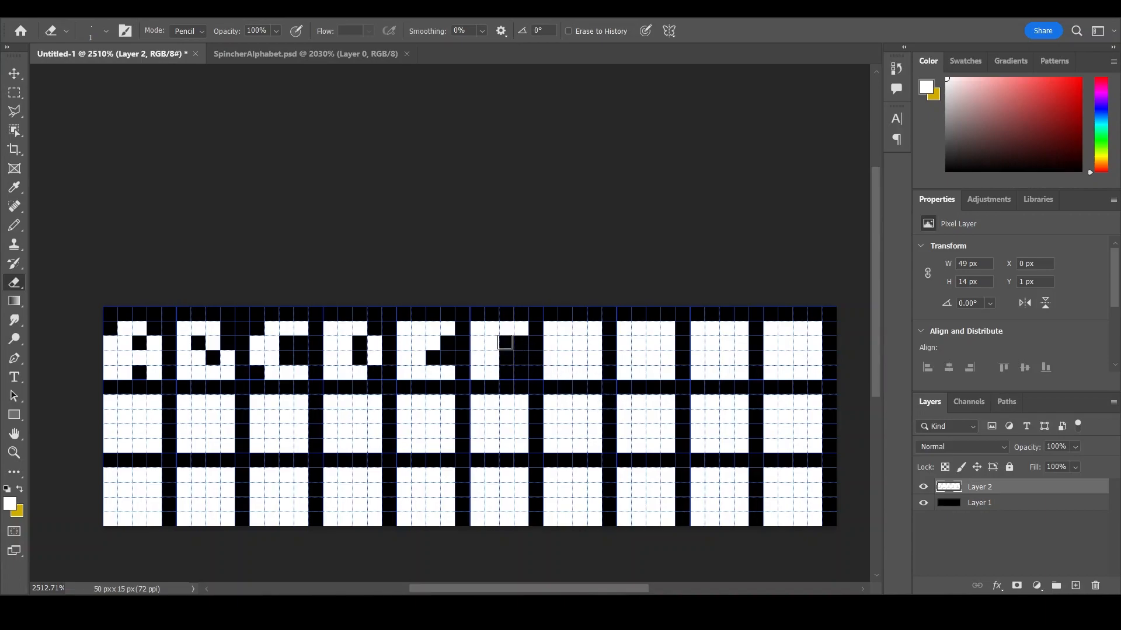
pyautogui.click(14, 225)
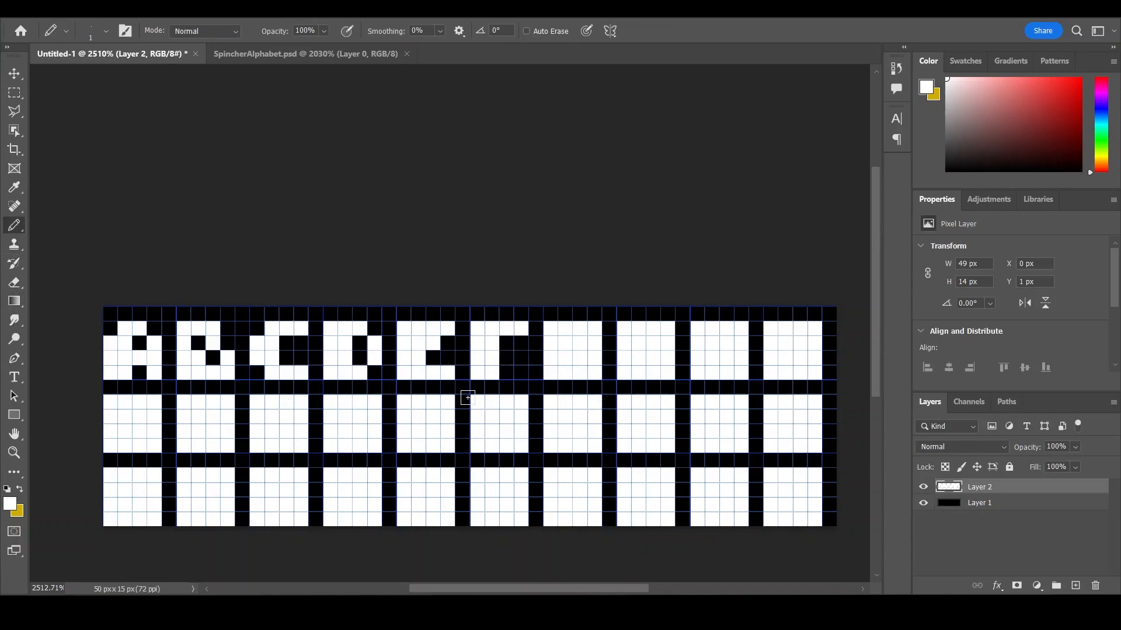
pyautogui.click(505, 354)
# Step: Erase corner and inner pixels of the seventh square in the first row to form the letter G
pyautogui.click(14, 282)
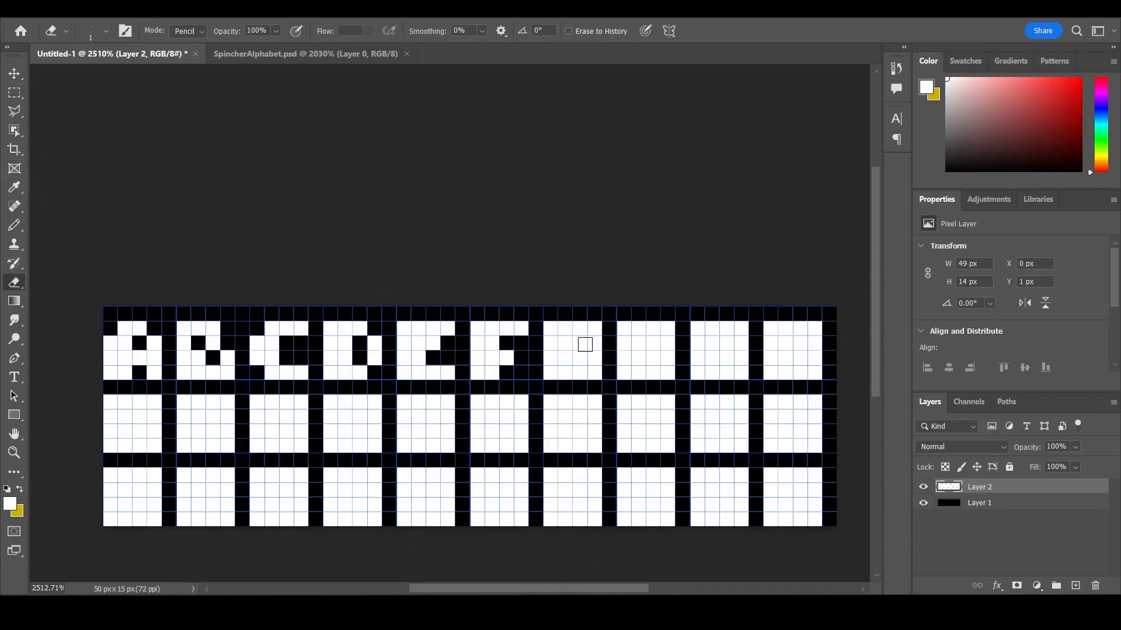
pyautogui.click(551, 328)
pyautogui.click(593, 328)
pyautogui.moveTo(595, 342); pyautogui.dragTo(580, 357)
pyautogui.click(550, 372)
pyautogui.click(594, 372)
# Step: Erase pixels in the last three squares of the first row to form the letters H, I and J
pyautogui.click(653, 328)
pyautogui.click(653, 343)
pyautogui.click(653, 371)
pyautogui.moveTo(697, 343); pyautogui.dragTo(696, 358)
pyautogui.moveTo(741, 343)
pyautogui.mouseDown()
pyautogui.moveTo(740, 358)
pyautogui.moveTo(770, 358)
pyautogui.mouseUp()
pyautogui.click(815, 372)
# Step: Erase pixels in the first two squares of the second row to form the letters K and L
pyautogui.moveTo(139, 401)
pyautogui.mouseDown()
pyautogui.moveTo(155, 430)
pyautogui.moveTo(227, 416)
pyautogui.mouseUp()
pyautogui.click(138, 445)
pyautogui.click(220, 401)
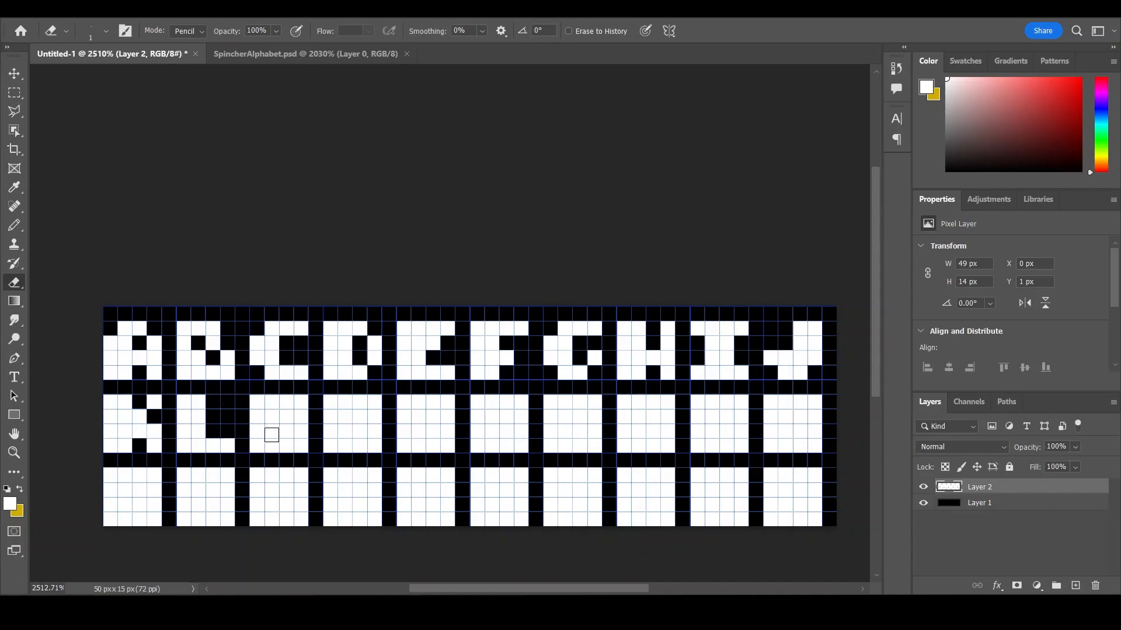
# Step: Erase pixels in the third and fourth squares of the second row to form the letters M and N
pyautogui.moveTo(272, 430)
pyautogui.mouseDown()
pyautogui.moveTo(272, 445)
pyautogui.moveTo(287, 445)
pyautogui.mouseUp()
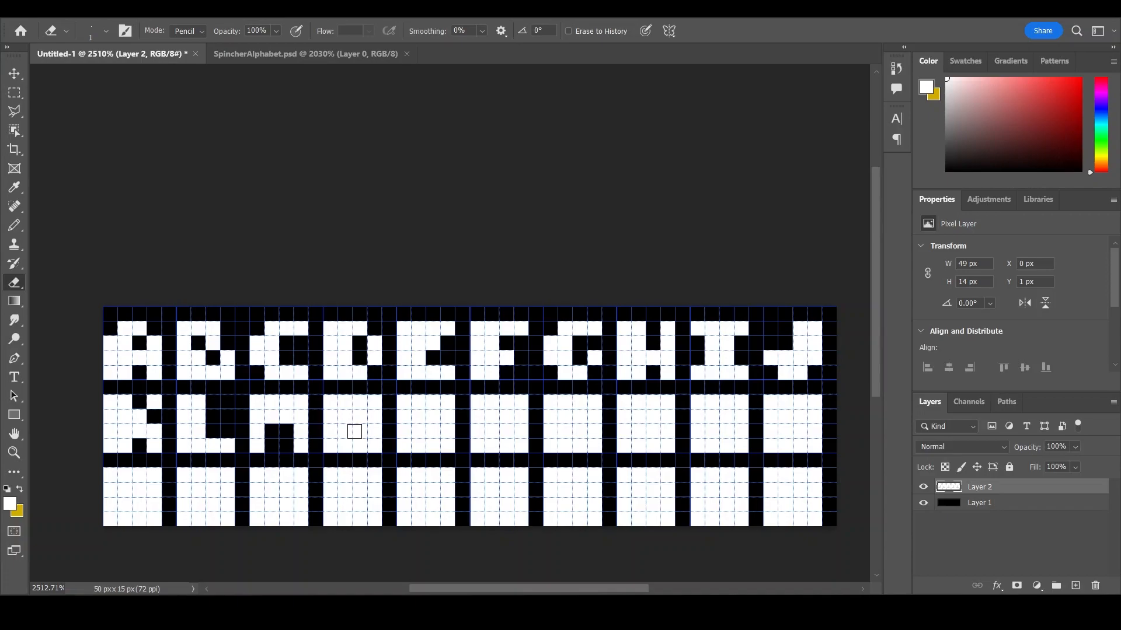
pyautogui.moveTo(356, 438)
pyautogui.mouseDown()
pyautogui.moveTo(367, 429)
pyautogui.moveTo(345, 446)
pyautogui.mouseUp()
pyautogui.hotkey('ctrl', 'z')
pyautogui.click(360, 402)
# Step: Erase the centre and corner pixels of the second row's fifth square to form the letter O
pyautogui.moveTo(425, 415); pyautogui.dragTo(433, 432)
pyautogui.click(404, 401)
pyautogui.click(447, 402)
pyautogui.press('b')
# Step: Erase pixels in the sixth and seventh squares of the second row to form the letters P and Q
pyautogui.click(15, 282)
pyautogui.moveTo(520, 402); pyautogui.dragTo(521, 445)
pyautogui.moveTo(506, 445); pyautogui.dragTo(491, 431)
pyautogui.click(491, 409)
pyautogui.moveTo(579, 409)
pyautogui.mouseDown()
pyautogui.moveTo(564, 415)
pyautogui.moveTo(565, 445)
pyautogui.mouseUp()
# Step: Erase pixels to form R, S and T in the second row's last three squares and U in the third row's first square
pyautogui.click(653, 415)
pyautogui.moveTo(652, 415)
pyautogui.mouseDown()
pyautogui.moveTo(726, 415)
pyautogui.moveTo(696, 401)
pyautogui.moveTo(741, 447)
pyautogui.mouseUp()
pyautogui.moveTo(769, 415)
pyautogui.mouseDown()
pyautogui.moveTo(769, 447)
pyautogui.moveTo(814, 447)
pyautogui.mouseUp()
pyautogui.moveTo(125, 474); pyautogui.dragTo(163, 525)
pyautogui.press('b')
pyautogui.hotkey('ctrl', 'z')
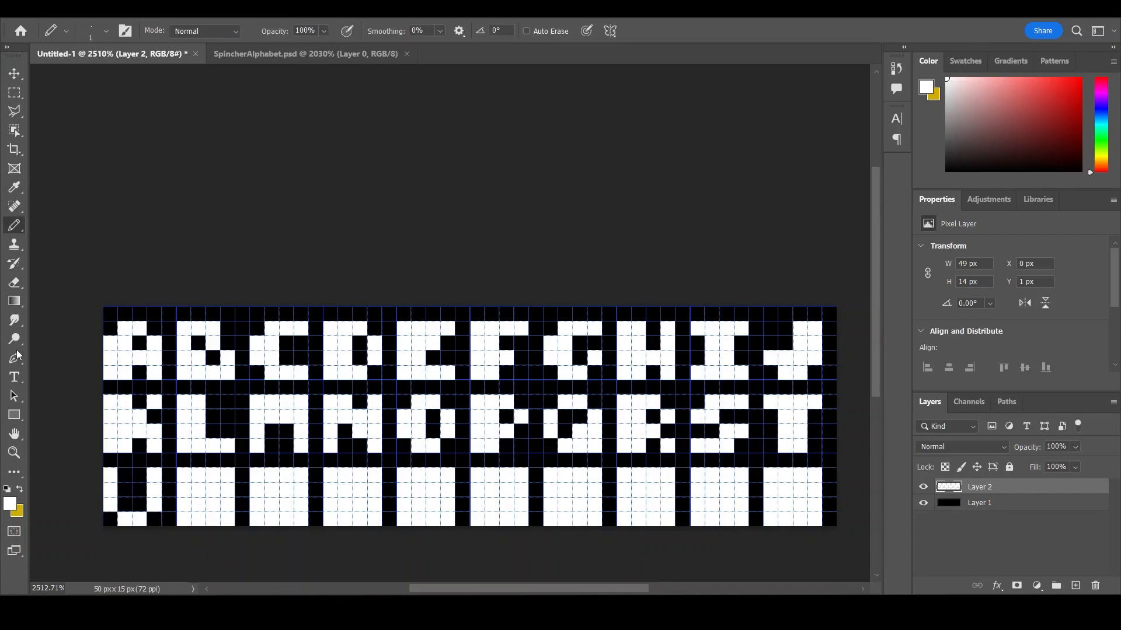
# Step: Erase the upper centre pixels of the third row's second square to open up the letter V
pyautogui.click(17, 286)
pyautogui.moveTo(194, 463)
pyautogui.mouseDown()
pyautogui.moveTo(192, 491)
pyautogui.moveTo(208, 498)
pyautogui.moveTo(210, 467)
pyautogui.mouseUp()
pyautogui.hotkey('ctrl', 'z')
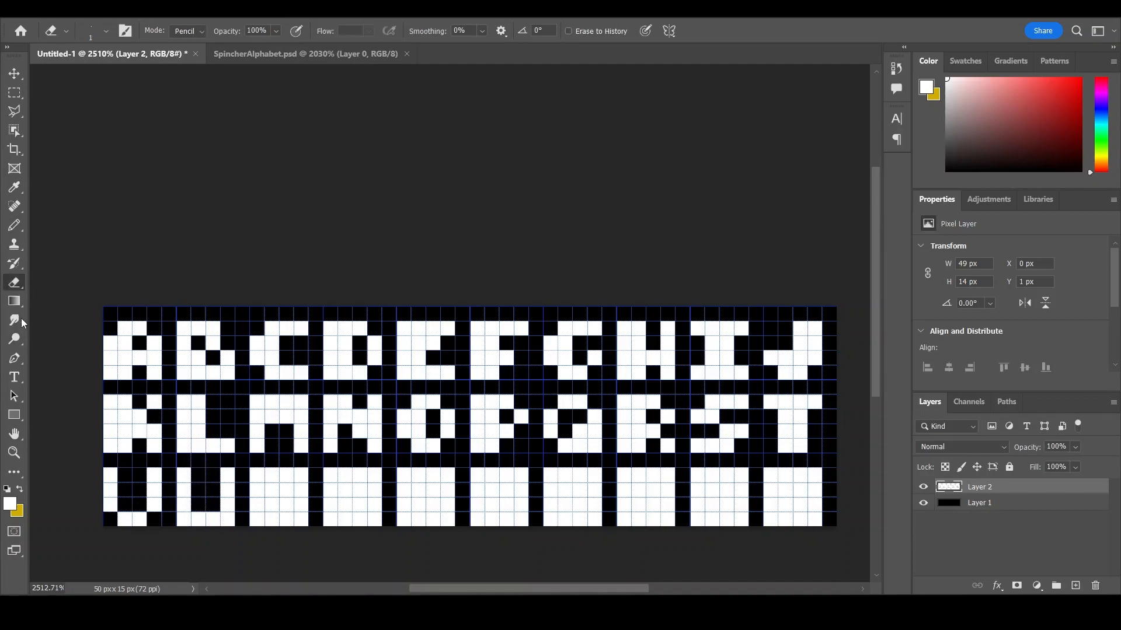
# Step: Fill the two bottom corner pixels of the letter U with the white Pencil
pyautogui.click(15, 227)
pyautogui.click(110, 519)
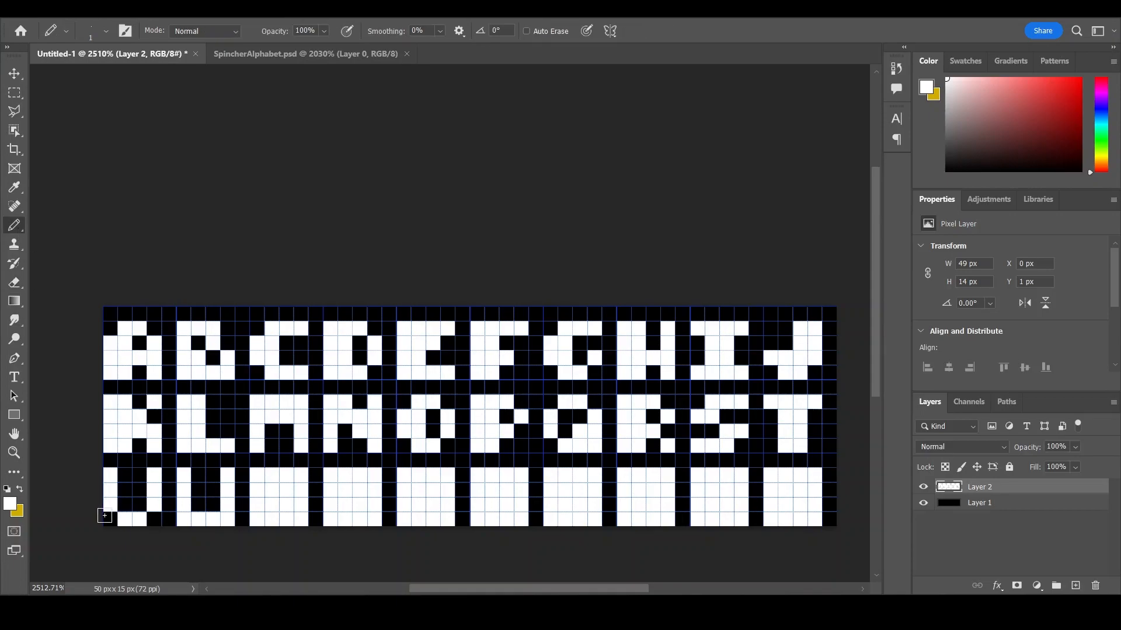
pyautogui.click(153, 519)
# Step: Erase the two bottom corner pixels of the third row's second square to taper the letter V
pyautogui.click(14, 281)
pyautogui.click(155, 416)
pyautogui.click(184, 519)
pyautogui.click(227, 520)
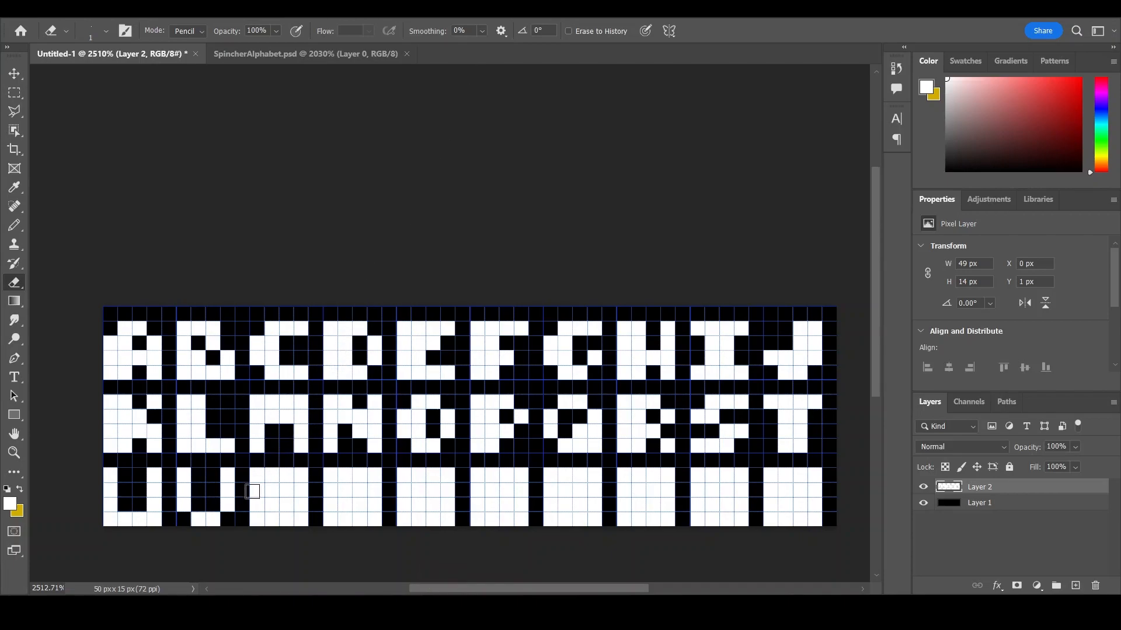
# Step: Erase pixels in the third to sixth squares of the third row to form the letters W, X, Y and Z
pyautogui.moveTo(271, 473)
pyautogui.mouseDown()
pyautogui.moveTo(298, 494)
pyautogui.moveTo(349, 468)
pyautogui.moveTo(329, 503)
pyautogui.moveTo(415, 474)
pyautogui.moveTo(444, 520)
pyautogui.mouseUp()
pyautogui.moveTo(509, 495)
pyautogui.mouseDown()
pyautogui.moveTo(479, 487)
pyautogui.moveTo(521, 503)
pyautogui.moveTo(478, 505)
pyautogui.mouseUp()
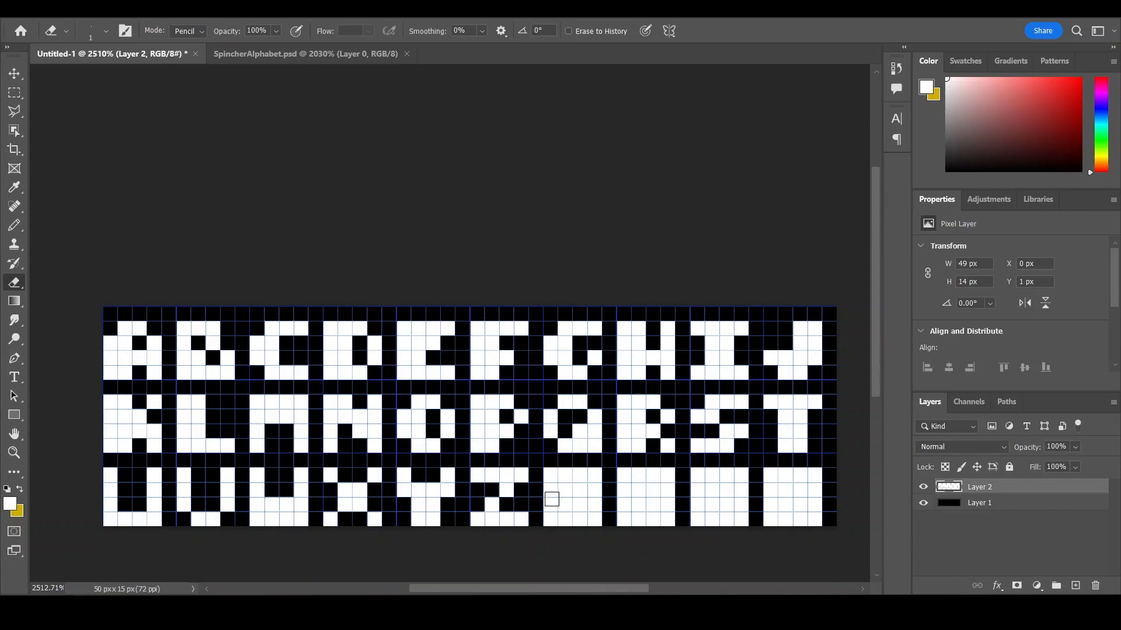
# Step: Erase pixels in the third row's last four squares to form a period, exclamation mark, question mark and comma
pyautogui.moveTo(546, 489)
pyautogui.mouseDown()
pyautogui.moveTo(573, 486)
pyautogui.moveTo(580, 518)
pyautogui.moveTo(584, 475)
pyautogui.moveTo(548, 472)
pyautogui.mouseUp()
pyautogui.moveTo(616, 500)
pyautogui.mouseDown()
pyautogui.moveTo(631, 503)
pyautogui.moveTo(649, 470)
pyautogui.moveTo(652, 522)
pyautogui.mouseUp()
pyautogui.moveTo(662, 474)
pyautogui.mouseDown()
pyautogui.moveTo(661, 515)
pyautogui.moveTo(670, 515)
pyautogui.moveTo(717, 484)
pyautogui.moveTo(698, 500)
pyautogui.moveTo(695, 485)
pyautogui.moveTo(707, 502)
pyautogui.moveTo(695, 501)
pyautogui.moveTo(723, 474)
pyautogui.moveTo(722, 521)
pyautogui.moveTo(738, 469)
pyautogui.moveTo(738, 532)
pyautogui.mouseUp()
pyautogui.click(712, 515)
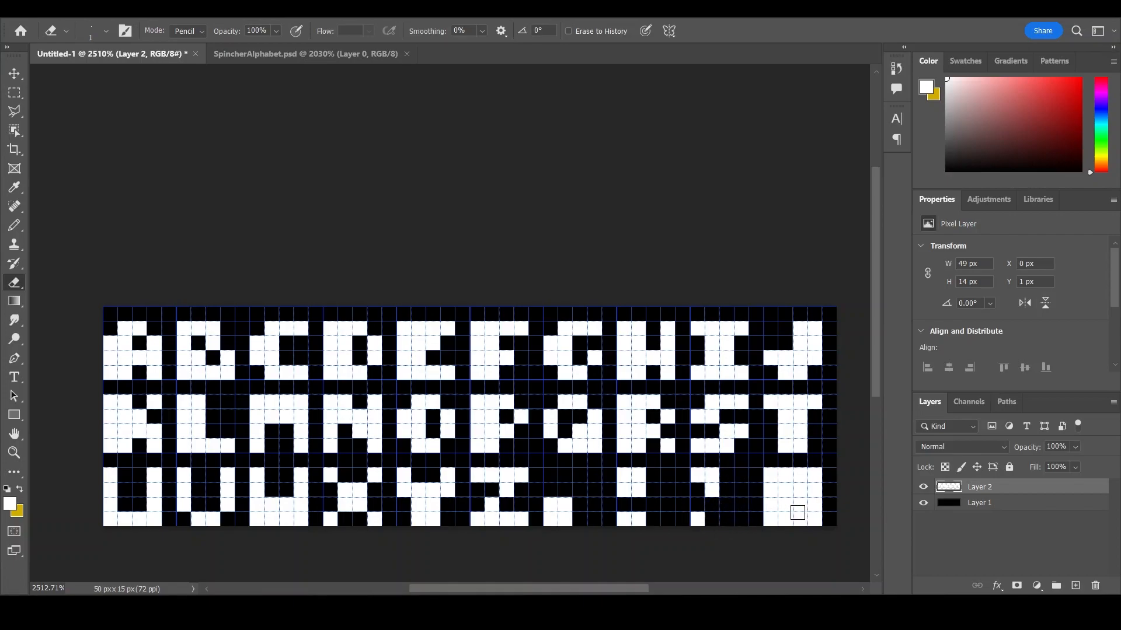
pyautogui.moveTo(771, 504)
pyautogui.mouseDown()
pyautogui.moveTo(811, 489)
pyautogui.moveTo(802, 526)
pyautogui.moveTo(798, 502)
pyautogui.moveTo(771, 474)
pyautogui.moveTo(817, 473)
pyautogui.mouseUp()
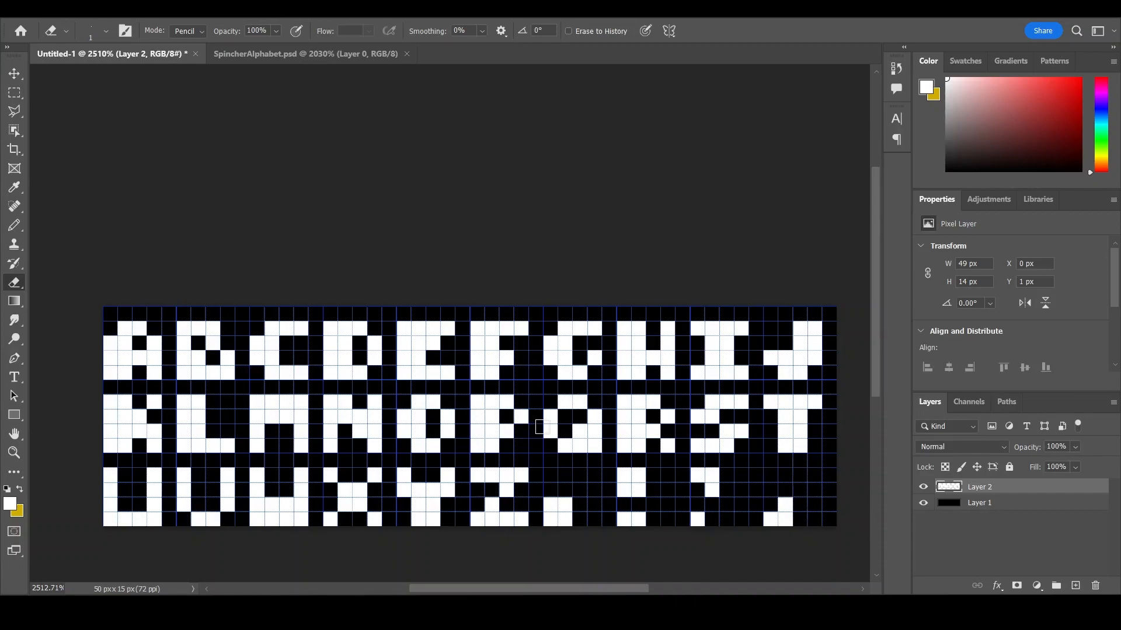
pyautogui.click(563, 428)
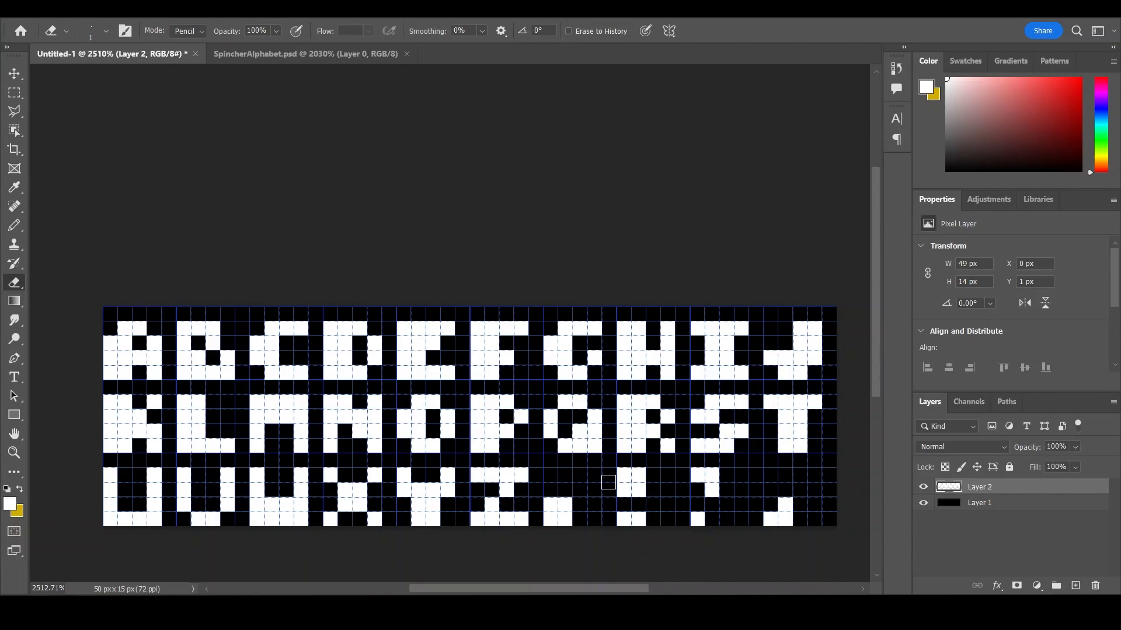